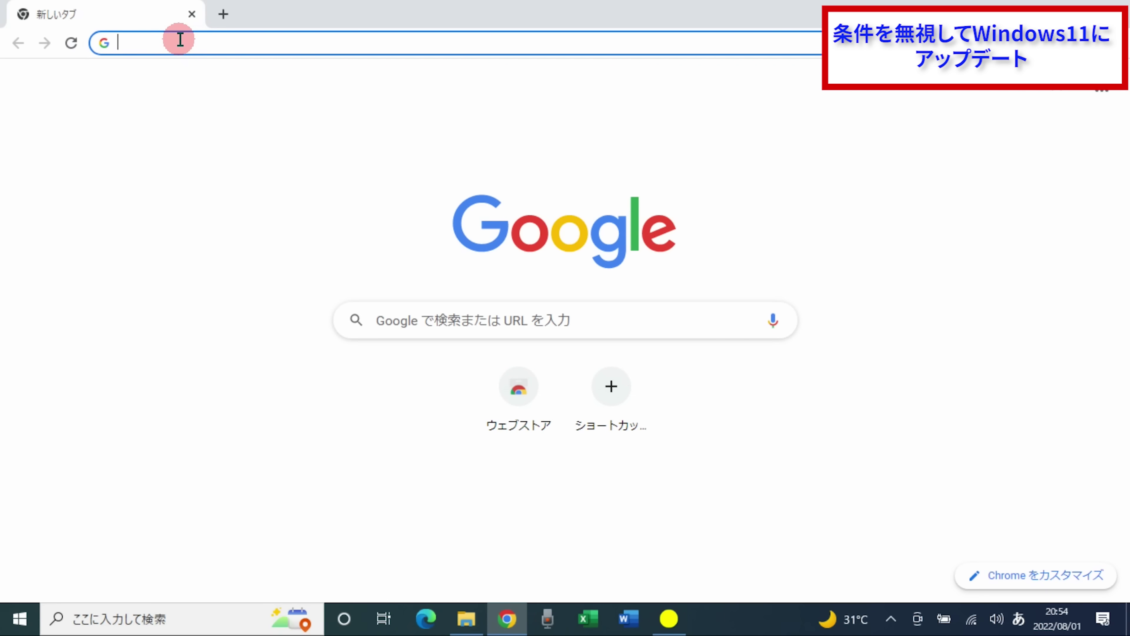
Search the web for "windows11" and open Microsoft's Windows 11 download page from the results
text(windows)
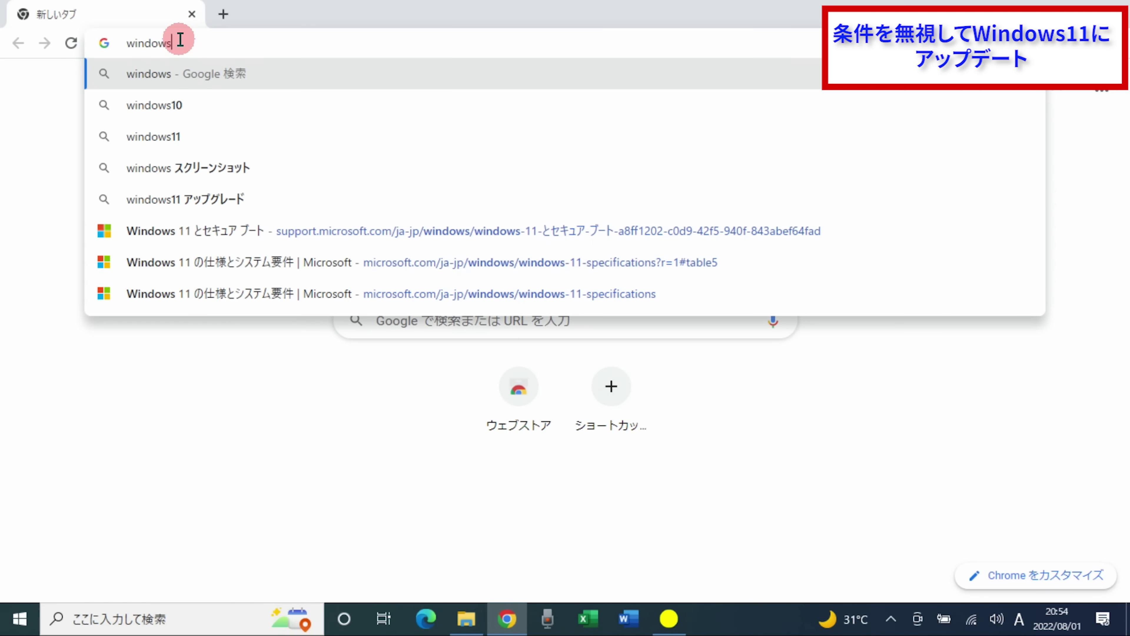
text(11)
key(Return)
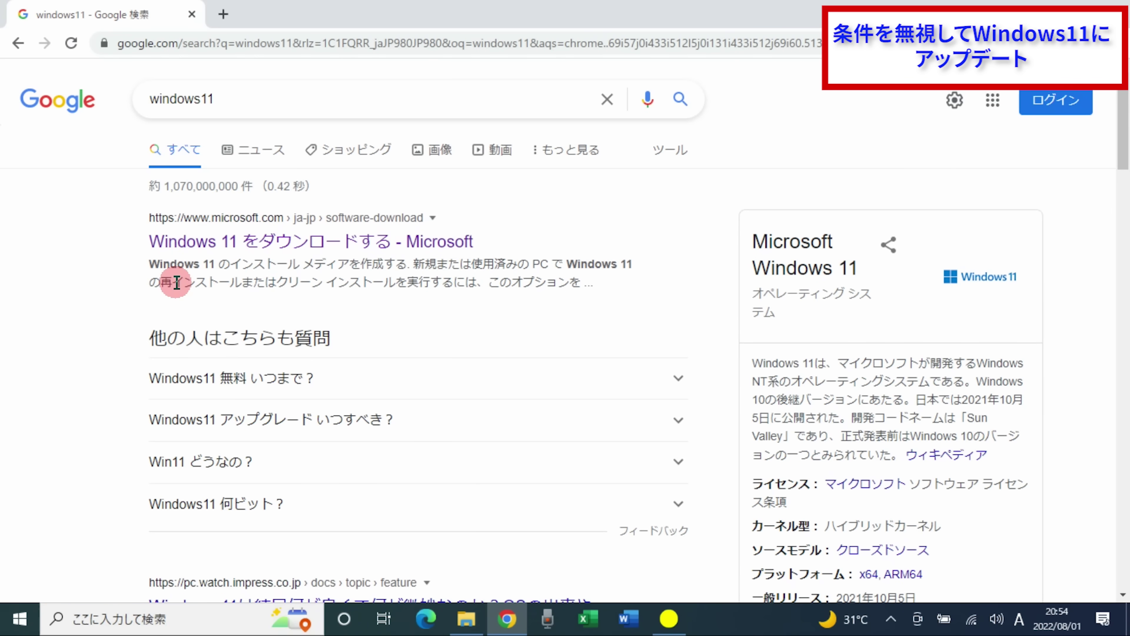
click(195, 254)
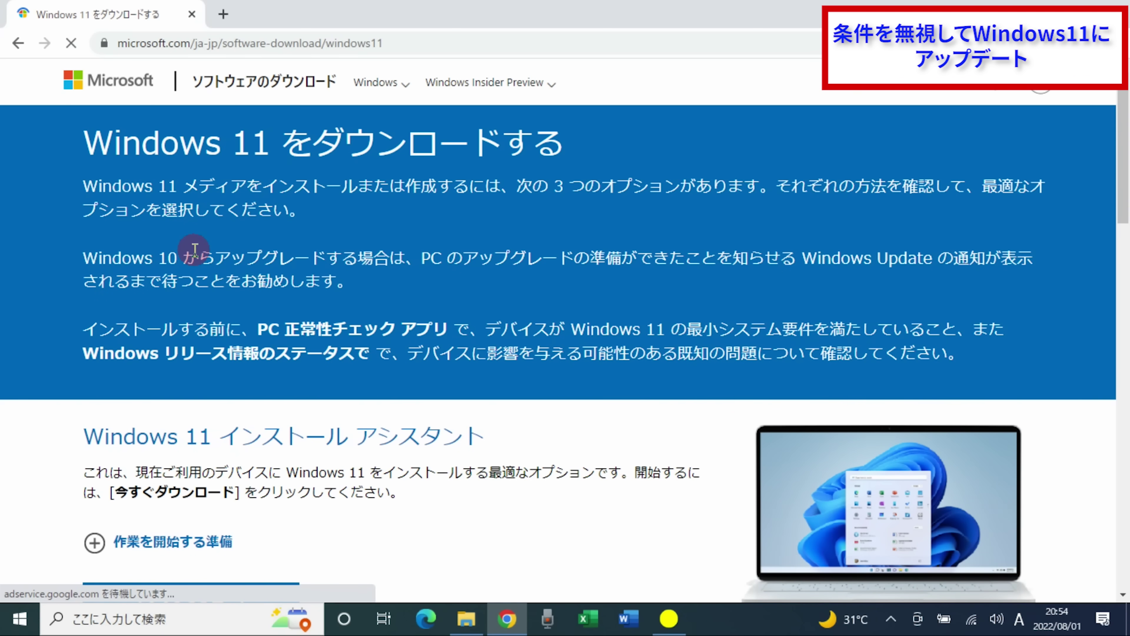
Choose Windows 11 (multi-edition ISO) in the disk image section and request its download
scroll(191, 250, down, 9)
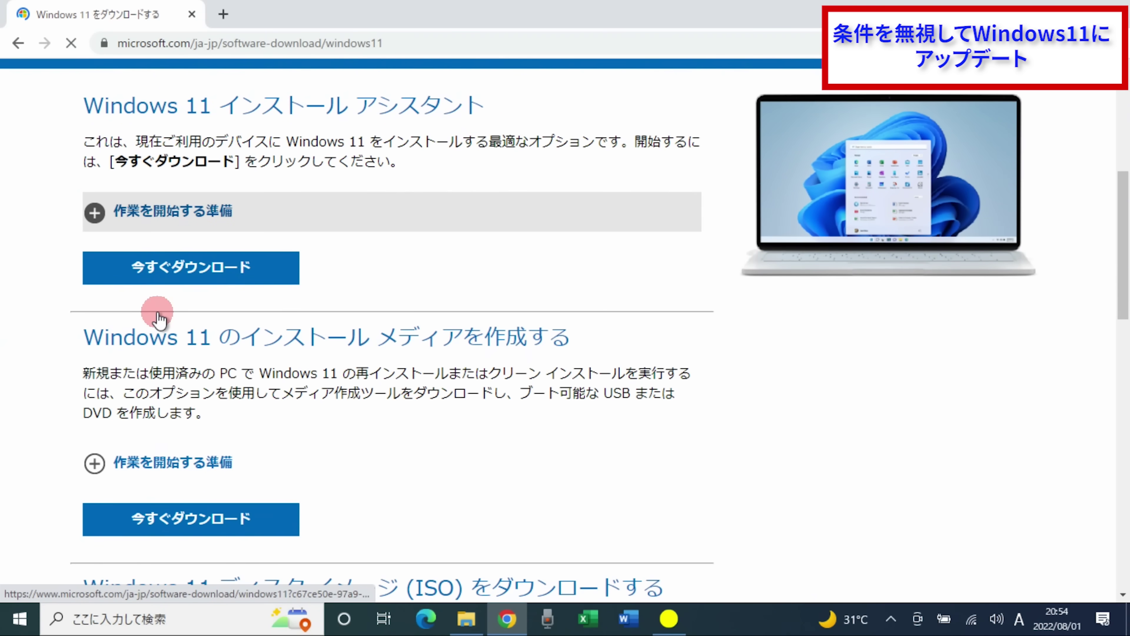
scroll(158, 318, down, 7)
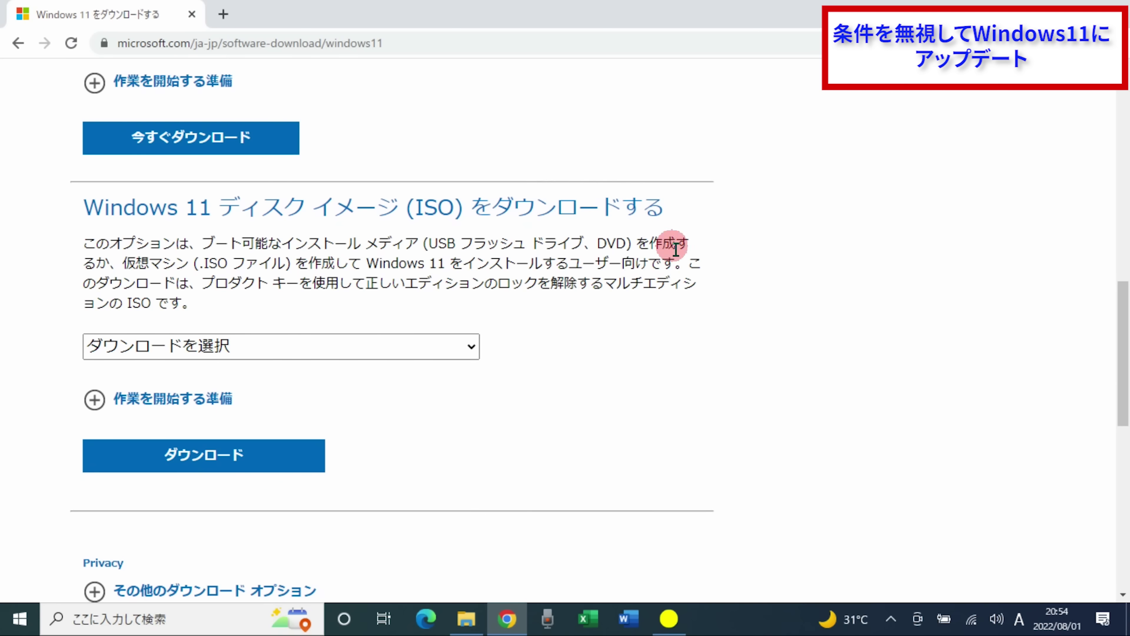
click(395, 346)
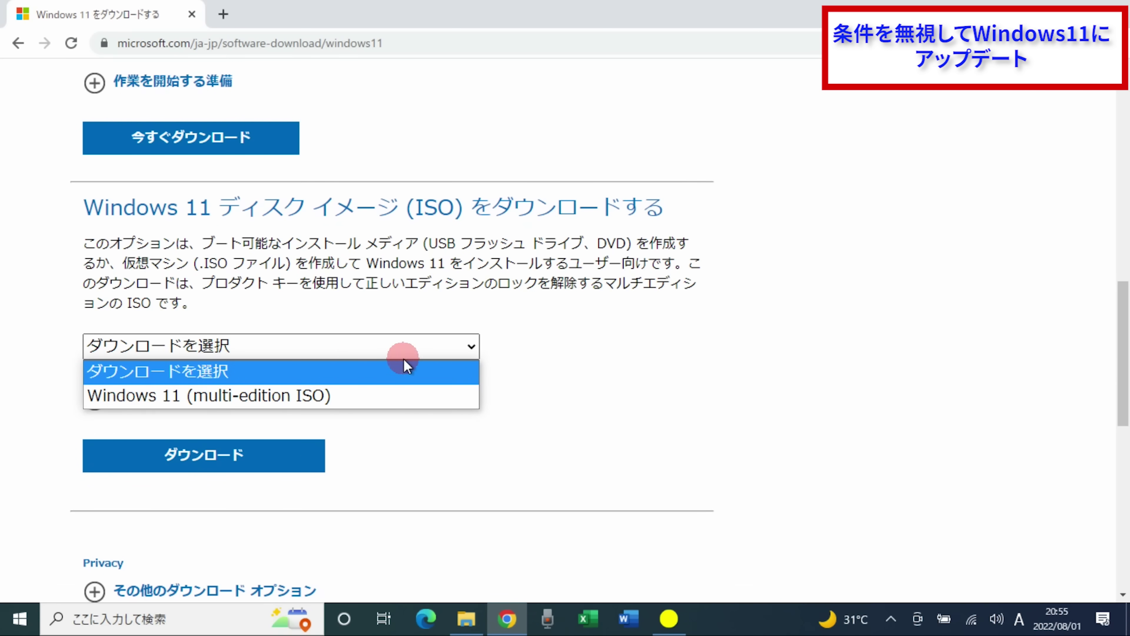
click(376, 401)
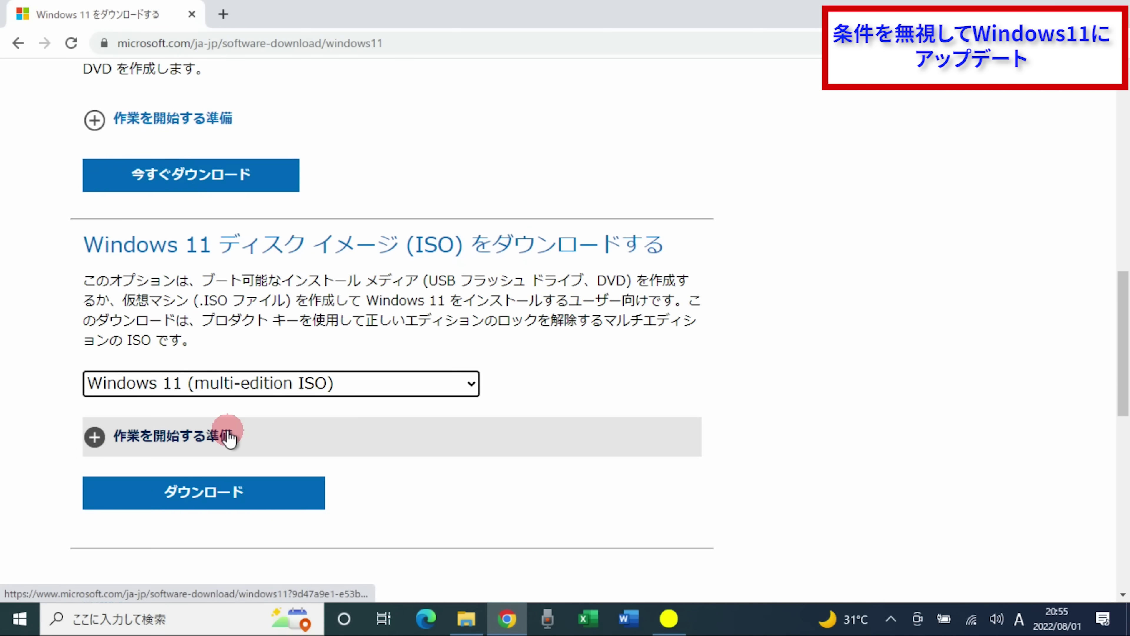
click(240, 498)
Set the product language to Japanese (日本語), confirm it, and start the 64-bit ISO download
scroll(242, 501, down, 7)
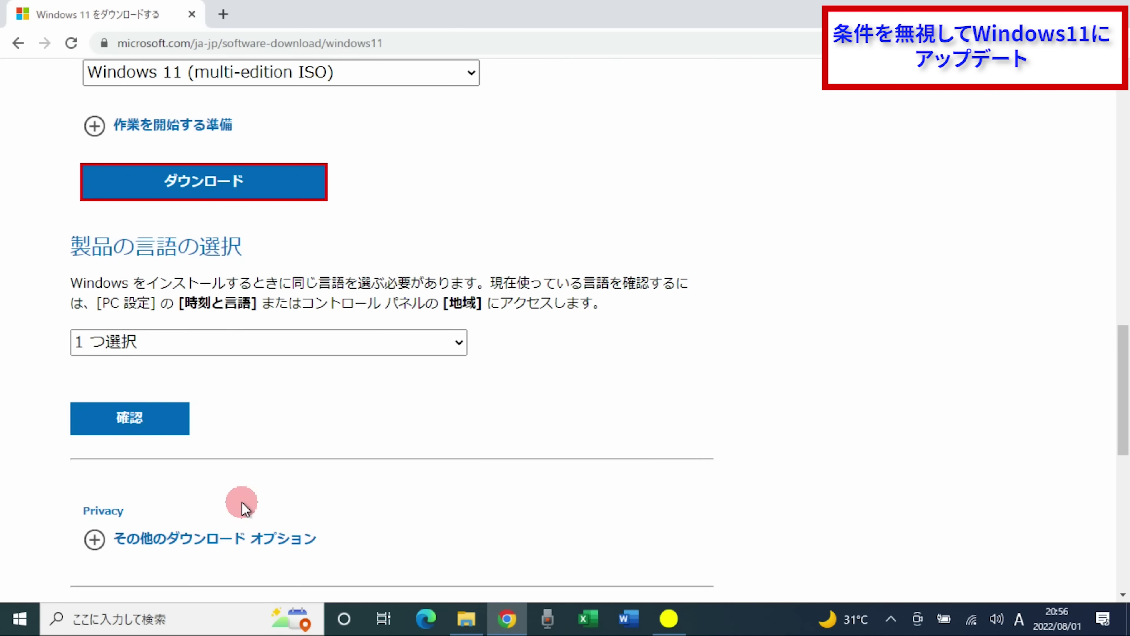
click(300, 341)
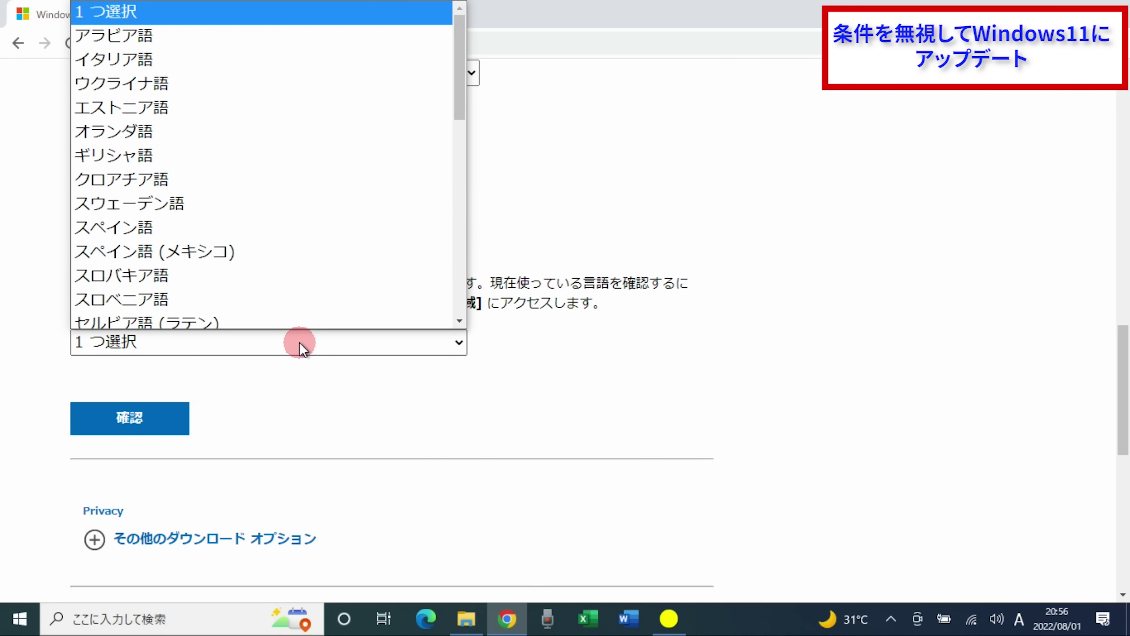
scroll(273, 279, down, 5)
click(201, 206)
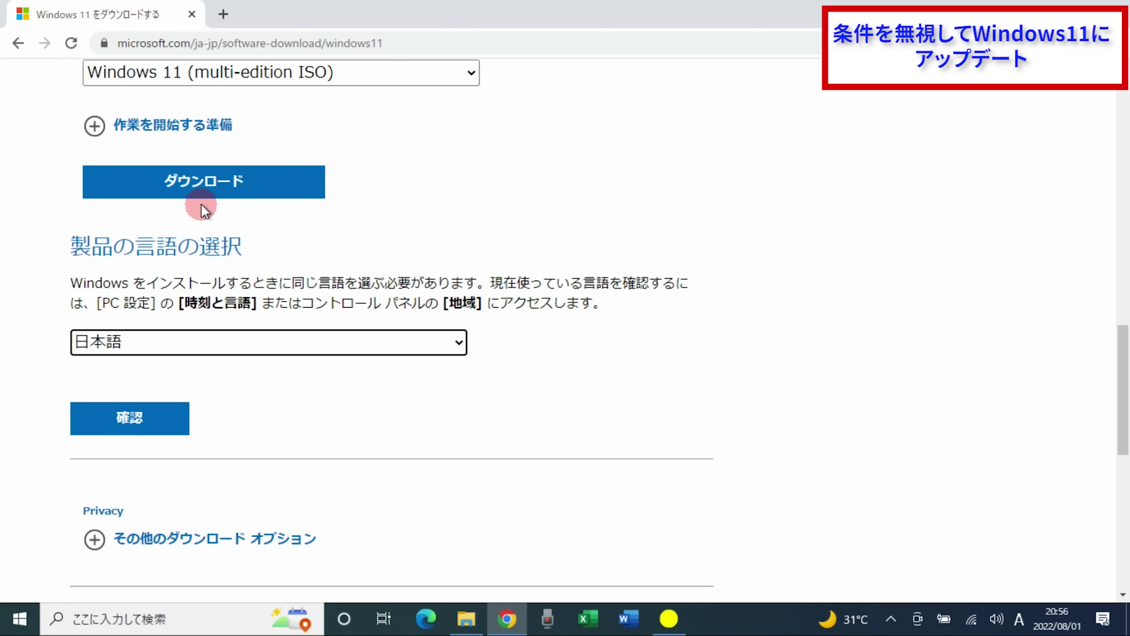
click(163, 419)
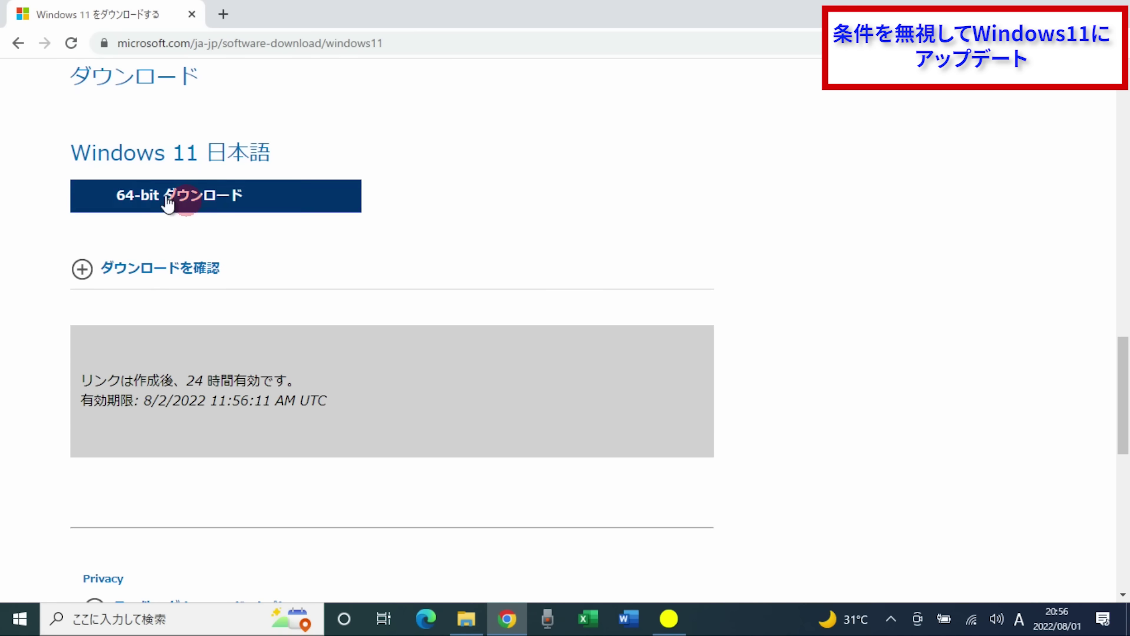
click(192, 198)
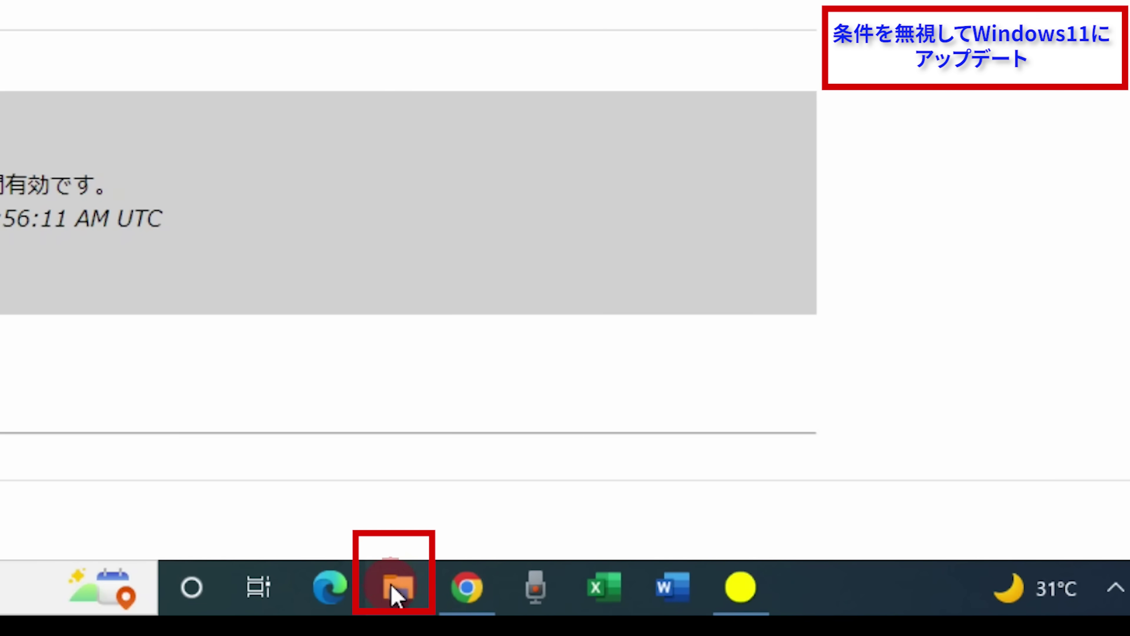
Open the Downloads folder in File Explorer and mount the Win11_Japanese_x64v1 disk image
click(393, 587)
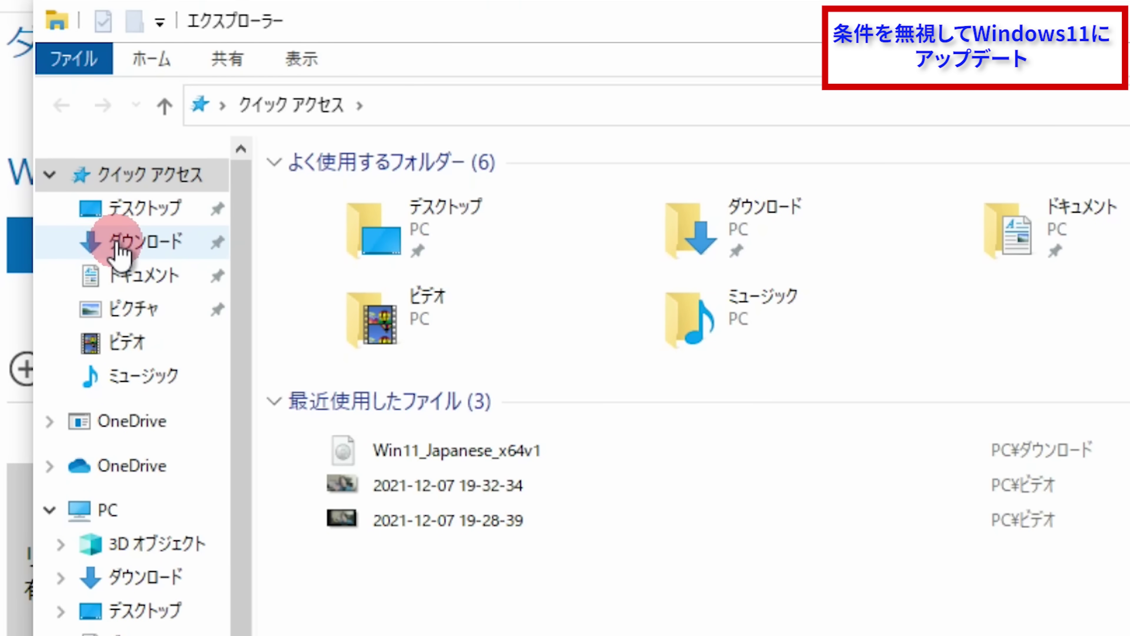
click(127, 249)
click(314, 234)
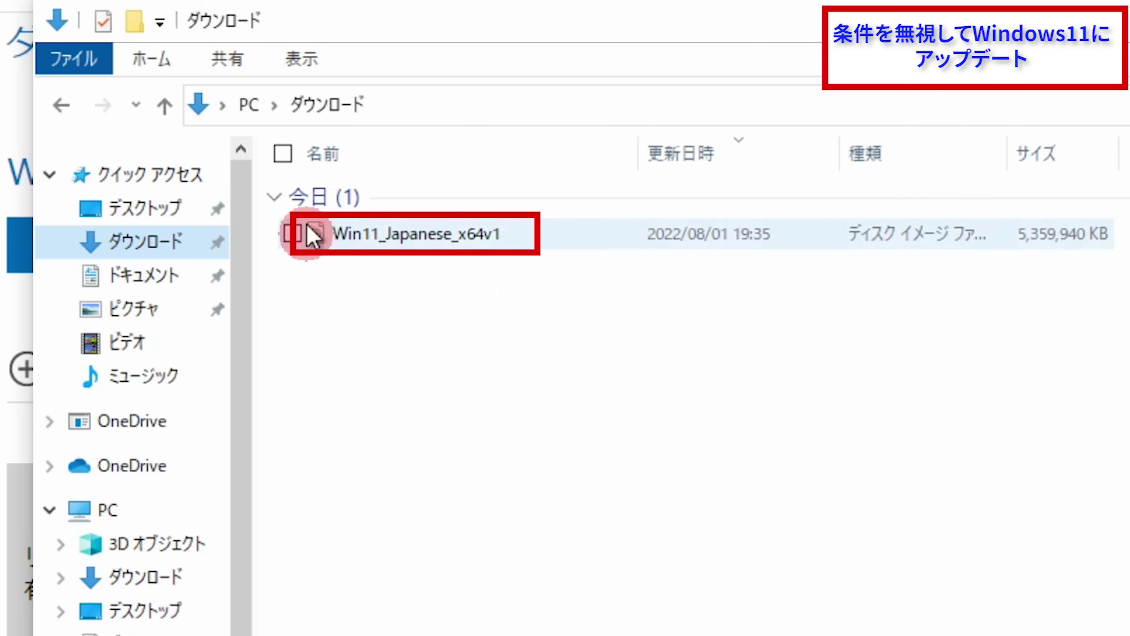
double_click(416, 244)
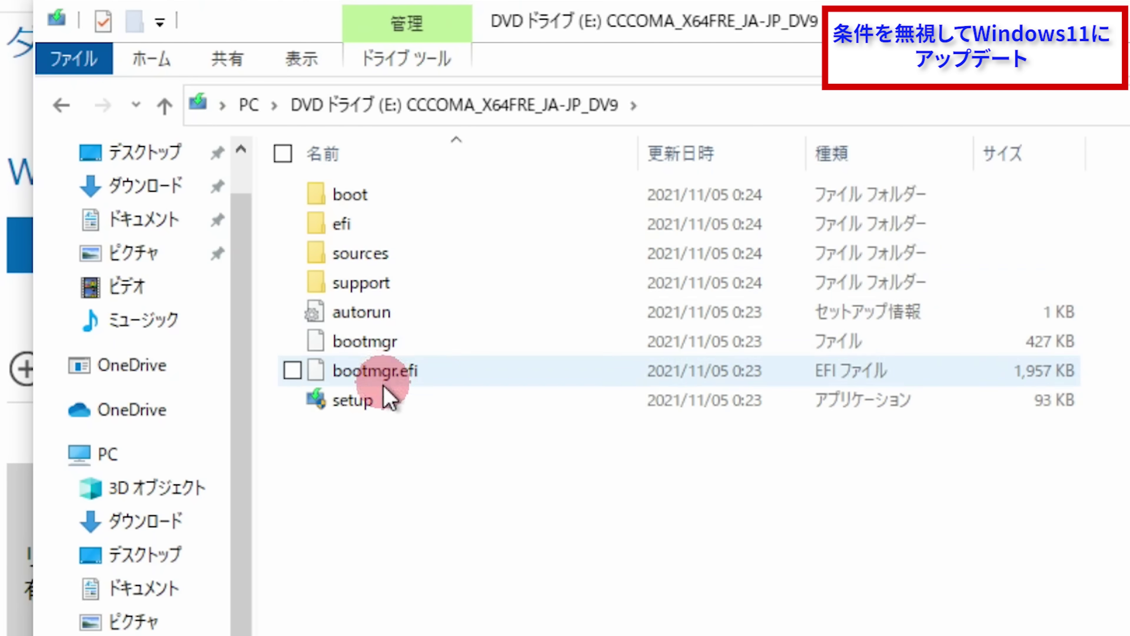
Run setup from the mounted image through to the system requirements check, and close the installer
double_click(374, 410)
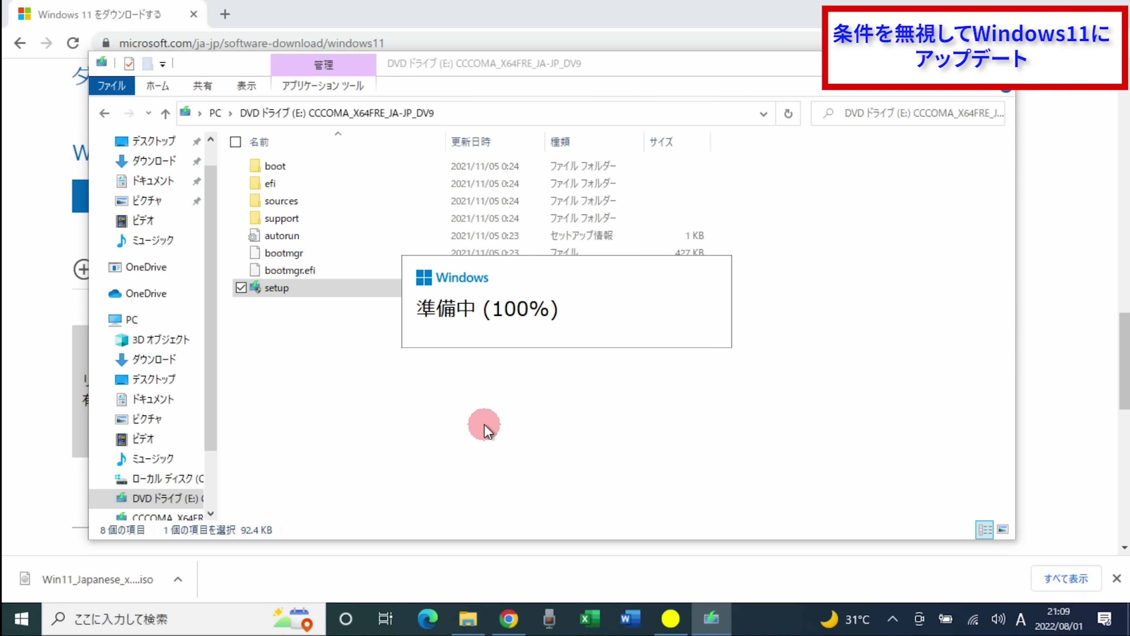
click(806, 504)
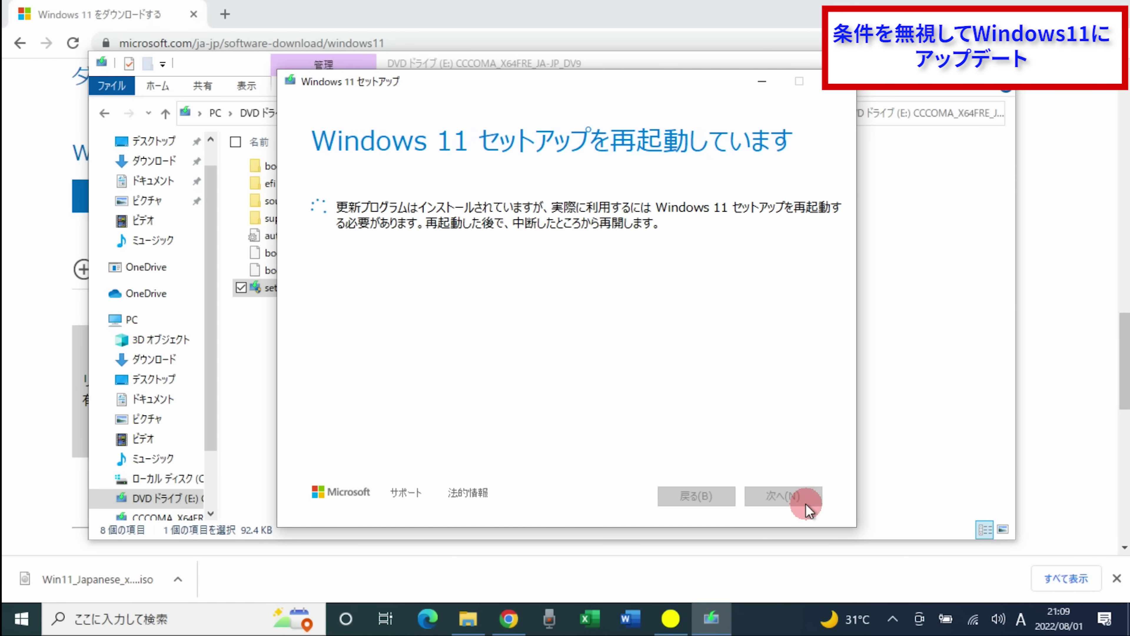
click(721, 615)
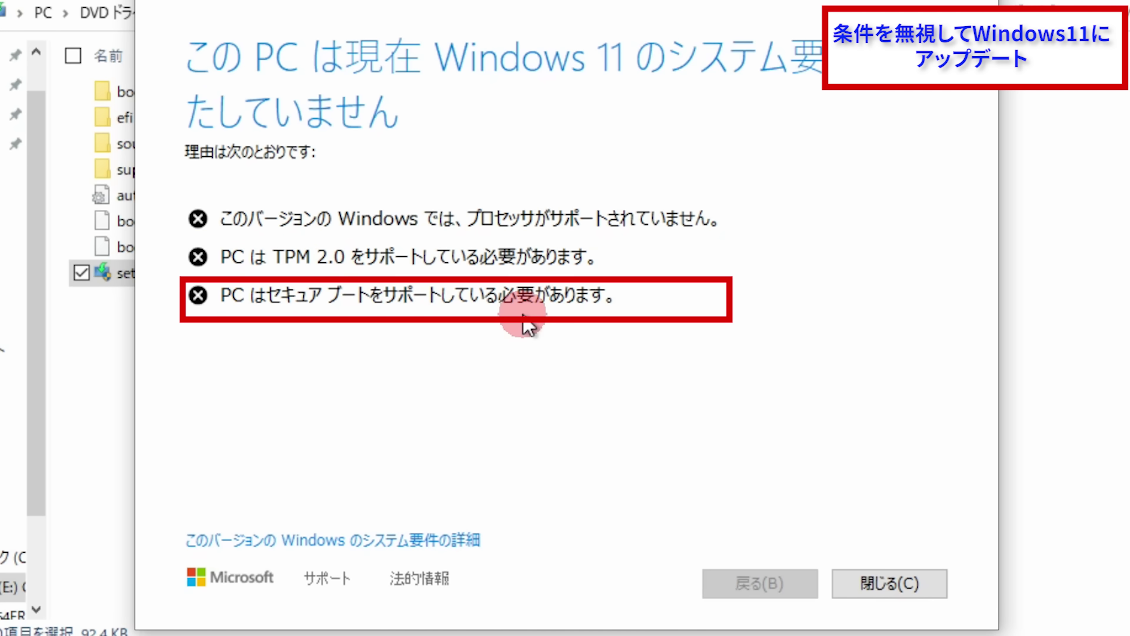
click(889, 583)
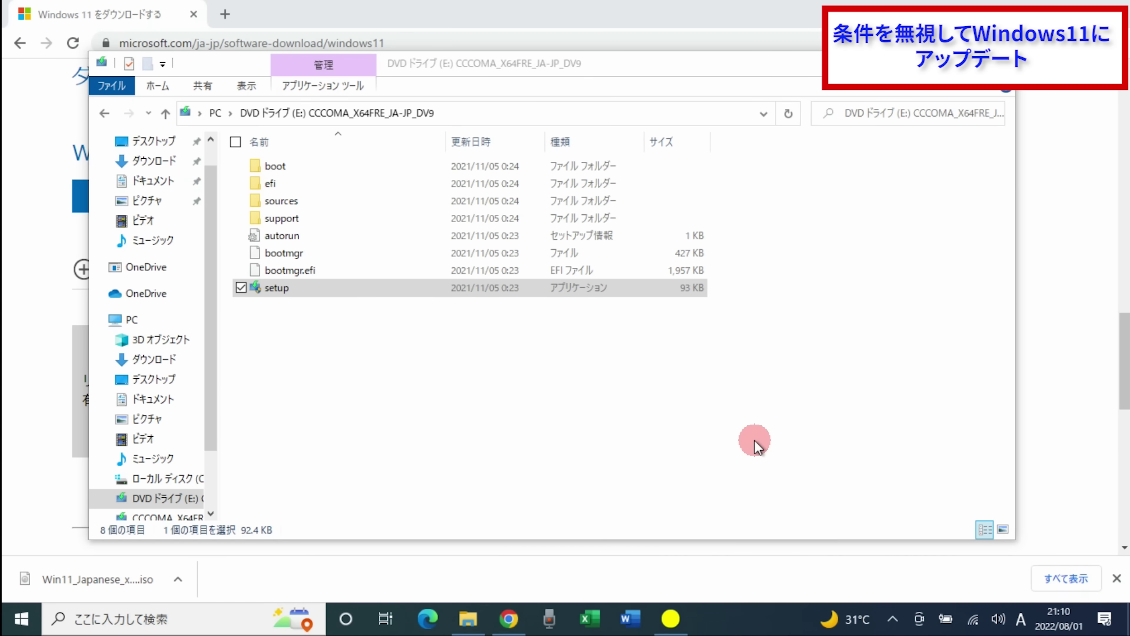
Close the File Explorer window and the browser to clear the desktop
key(alt+F4)
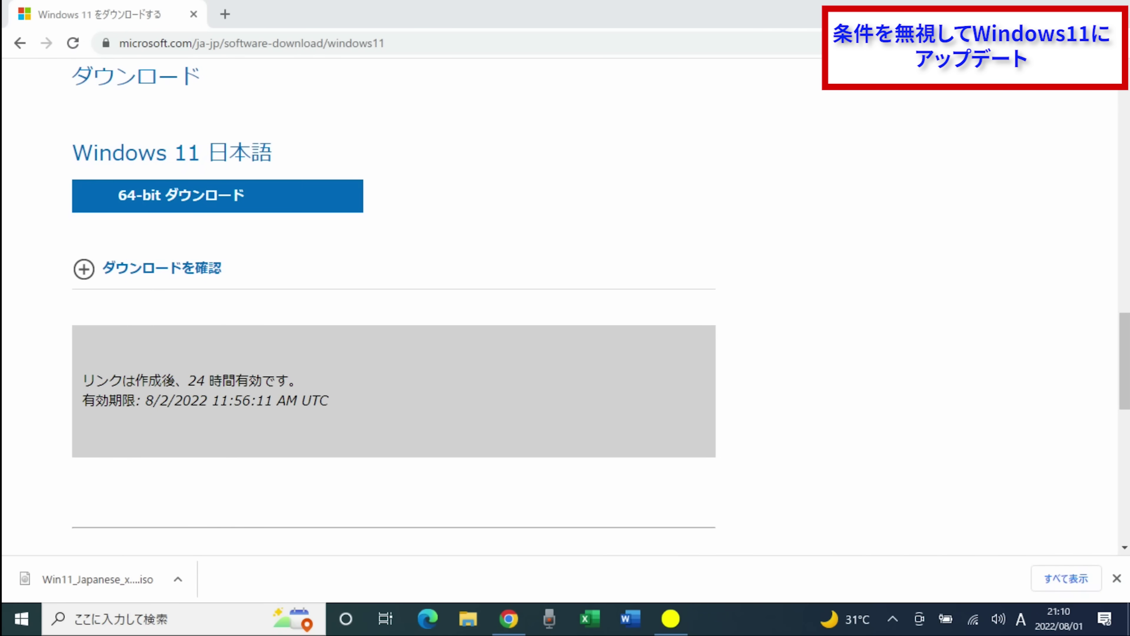
click(1117, 10)
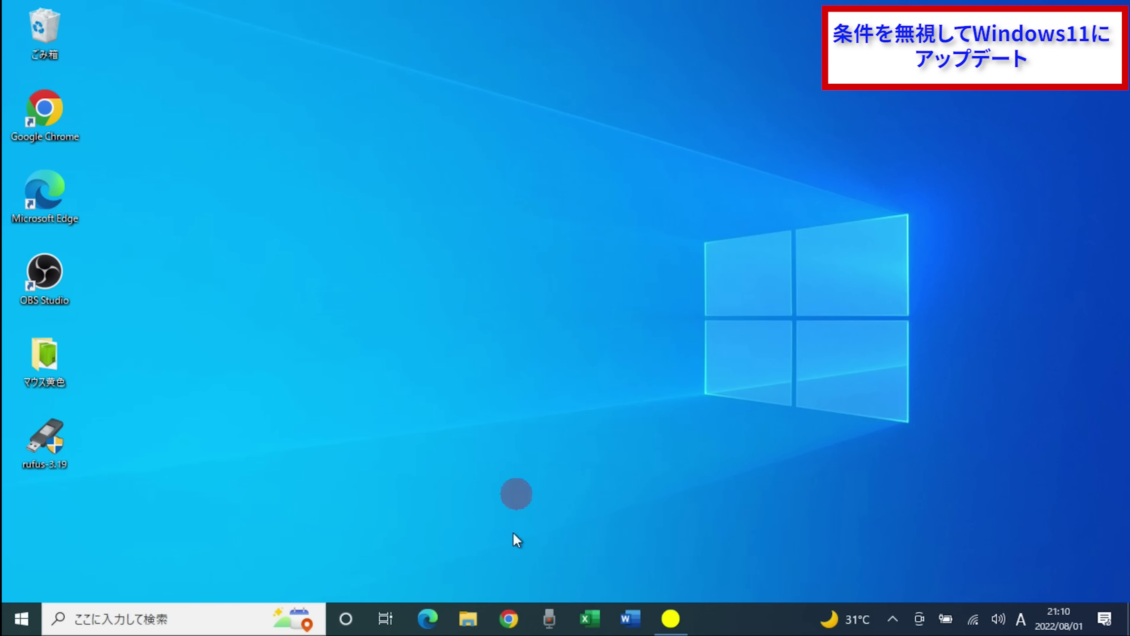
Reopen the Win11_Japanese_x64v1 image from the Downloads folder and narrow its window to uncover the desktop
click(463, 626)
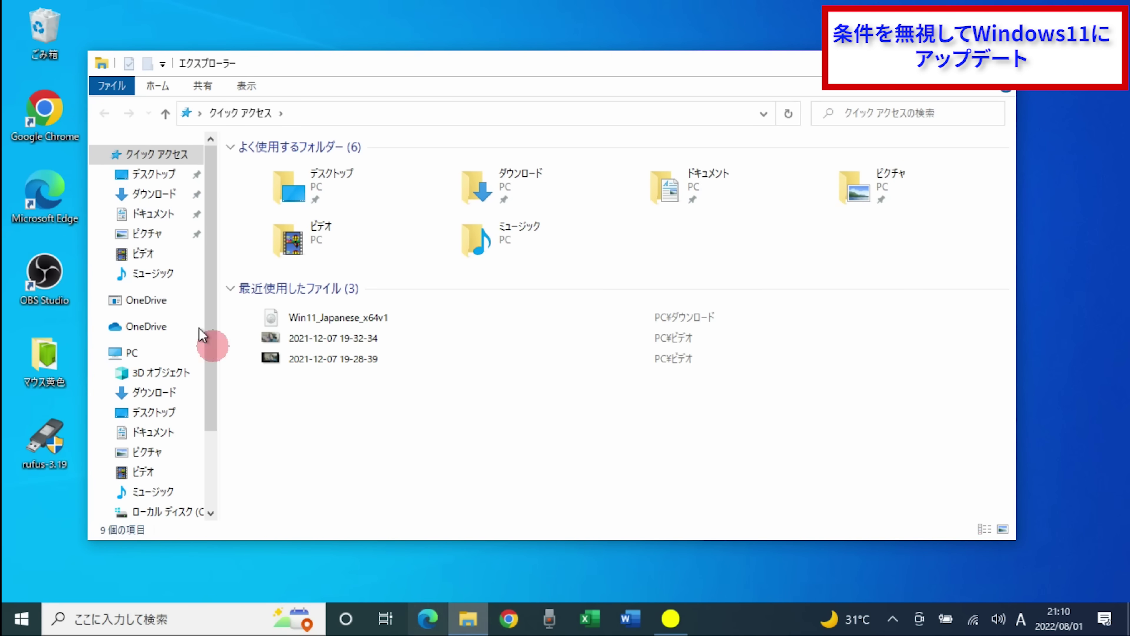
click(151, 194)
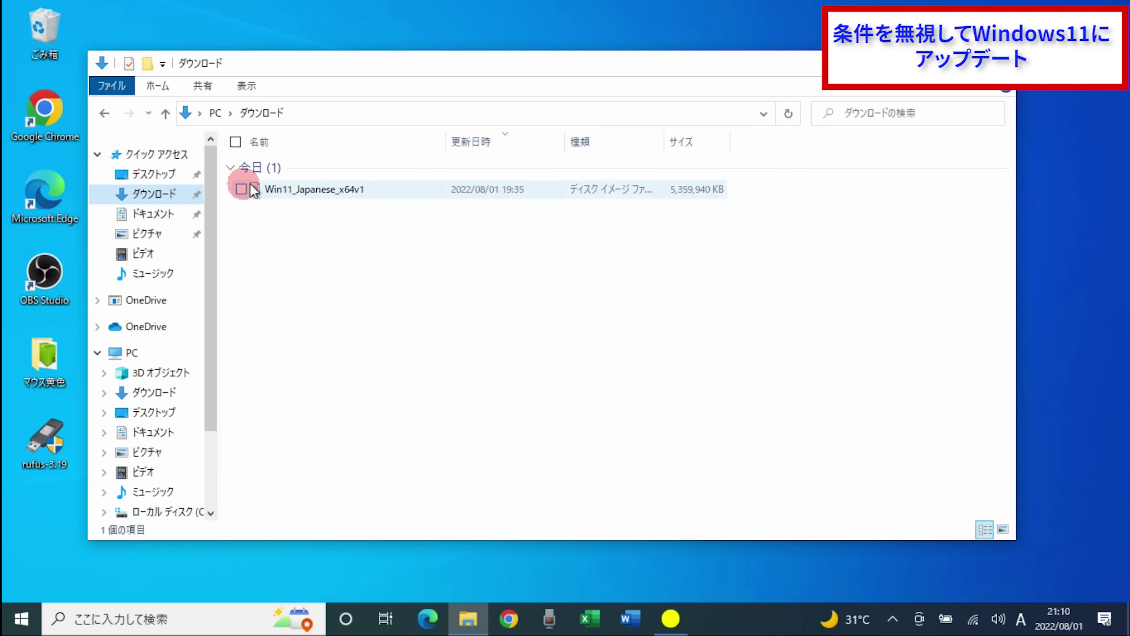
double_click(334, 189)
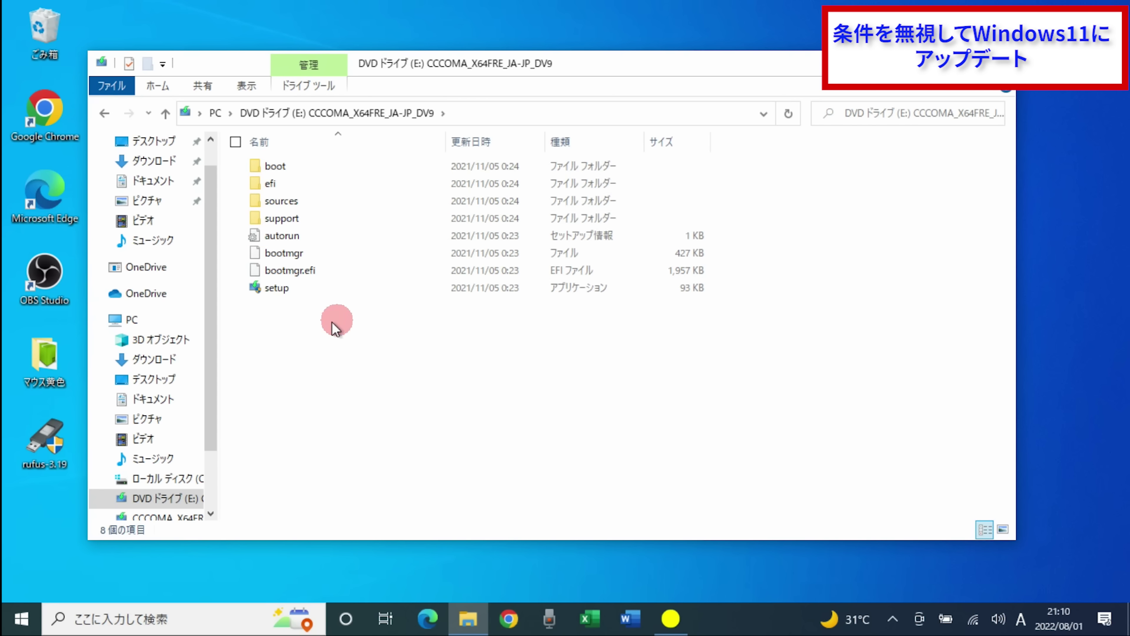
drag(90, 180, 581, 265)
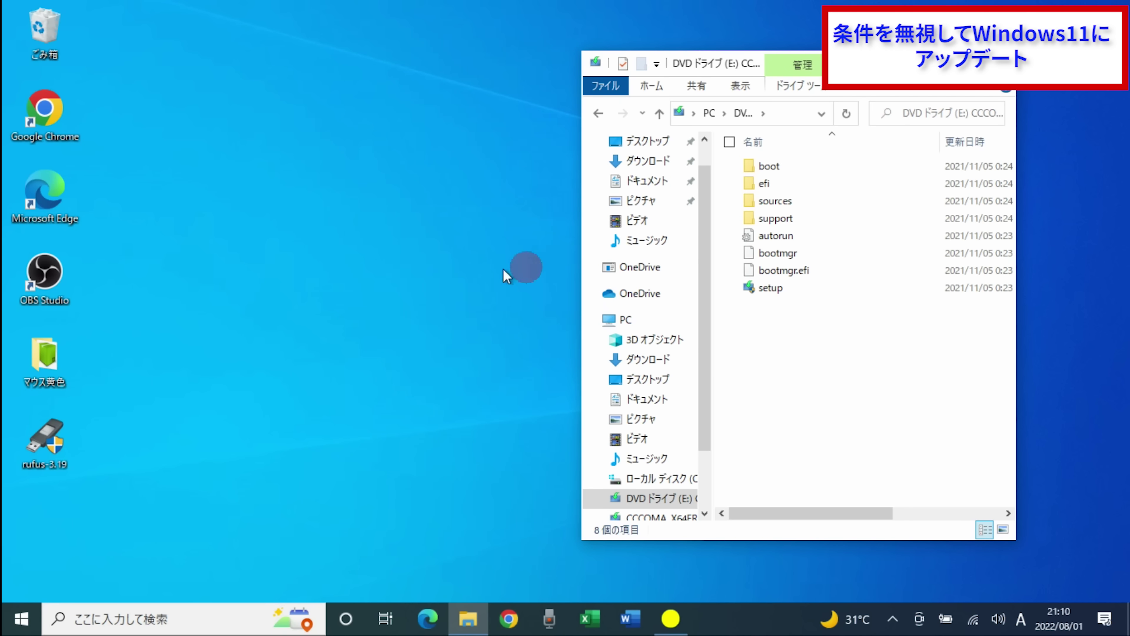
Create a new folder on the desktop and keep its default name
click(358, 247)
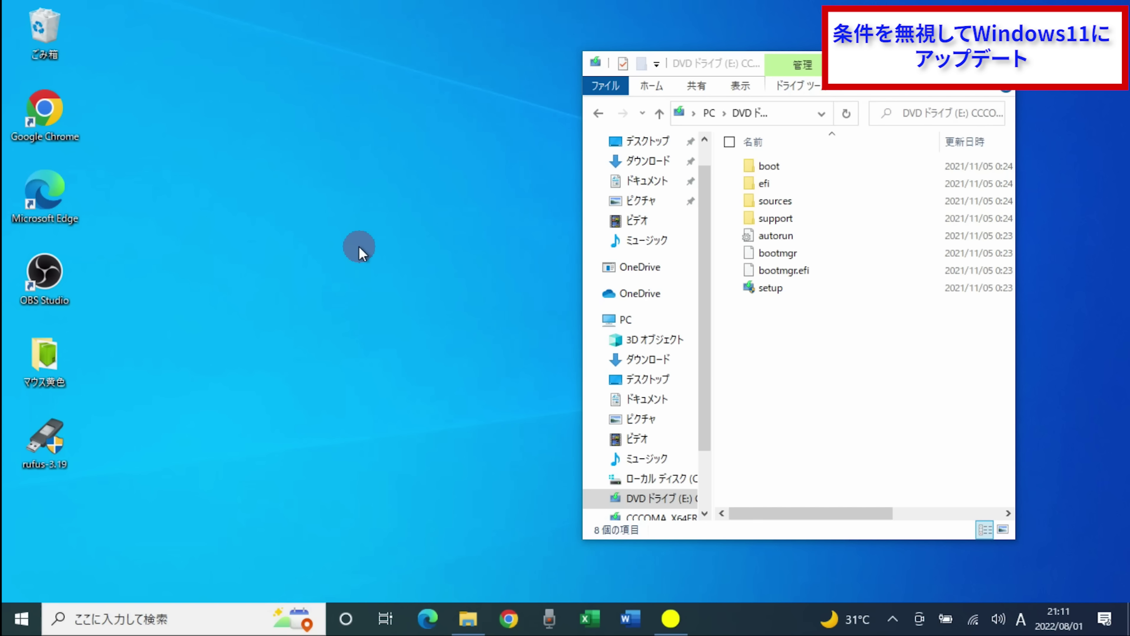
right_click(359, 247)
mouse_move(307, 421)
click(406, 424)
click(429, 286)
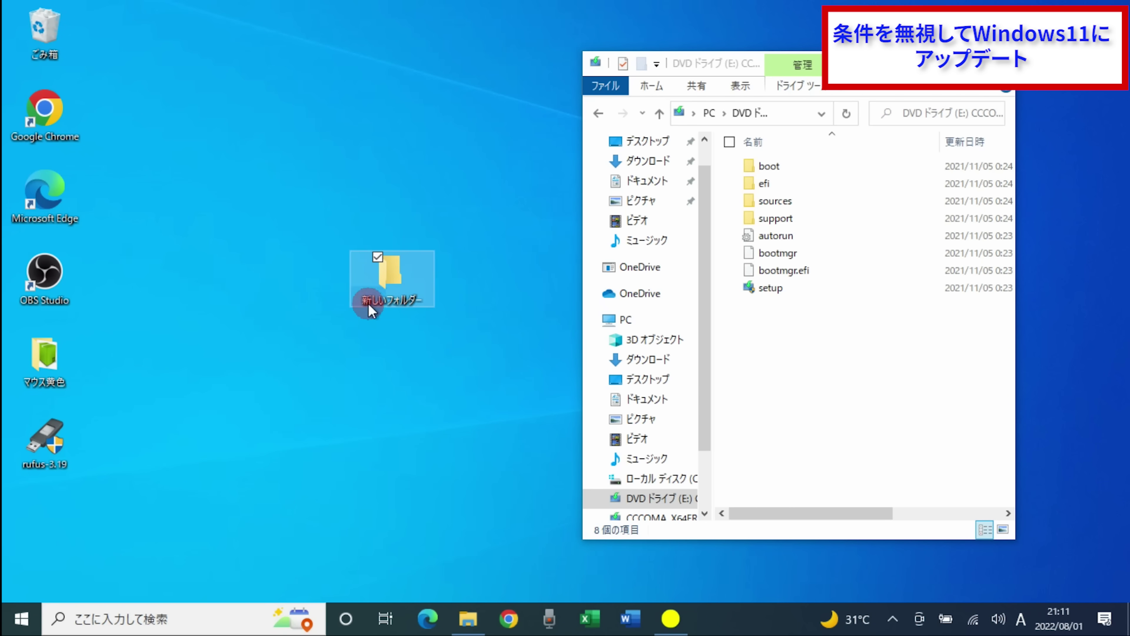
Open the new desktop folder beside the DVD drive window and copy all the drive's files and folders into it
double_click(385, 285)
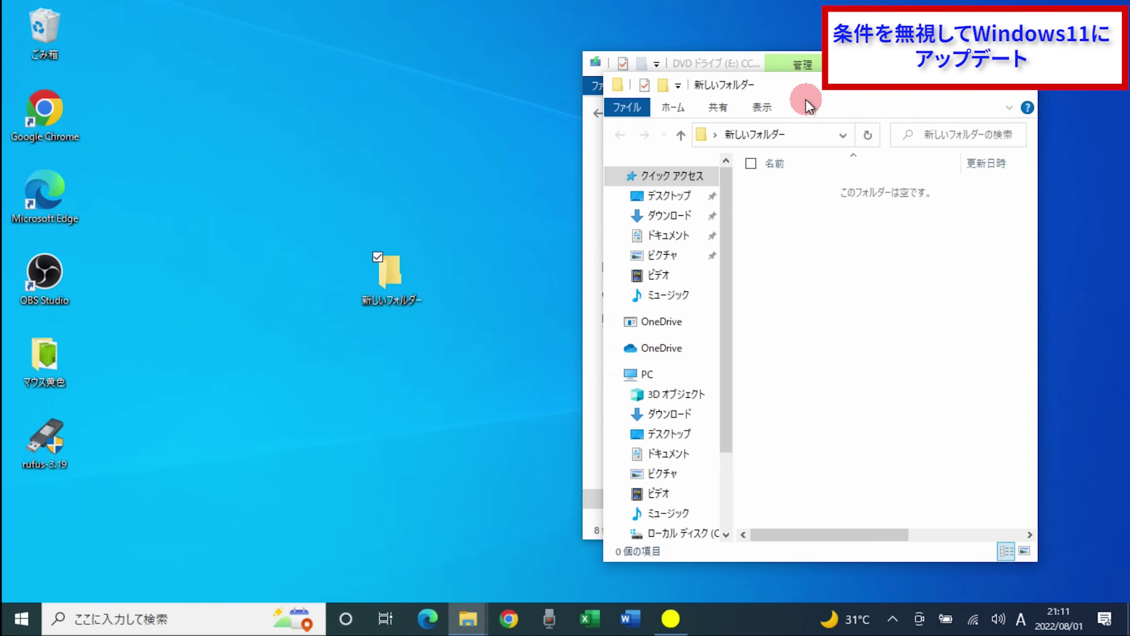
drag(815, 92, 356, 68)
drag(847, 340, 737, 138)
drag(776, 203, 373, 270)
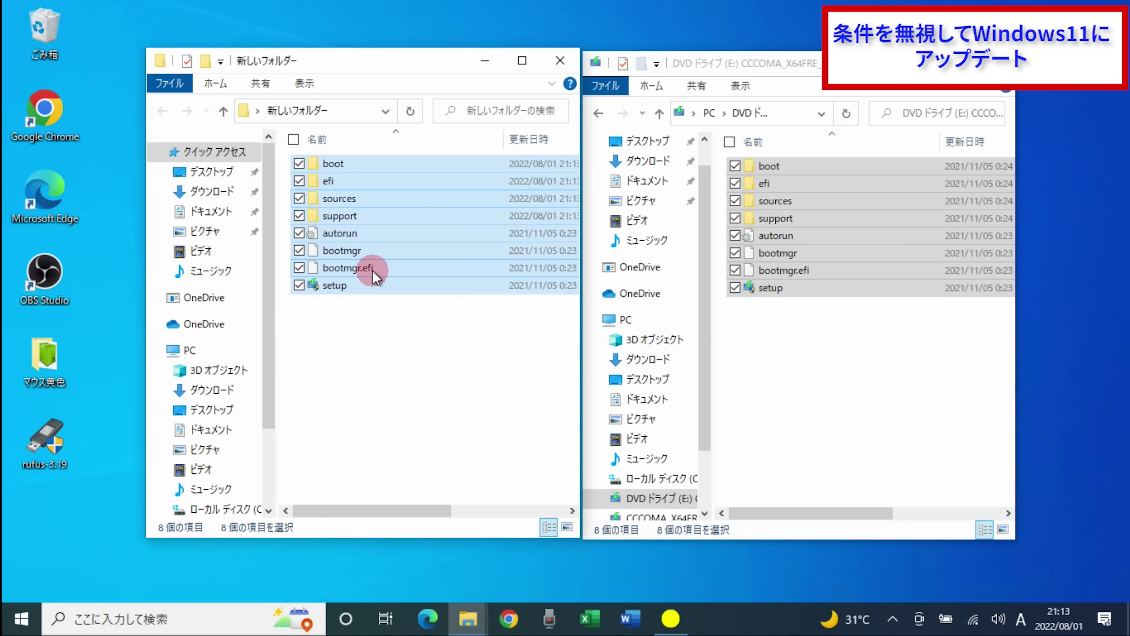
click(376, 332)
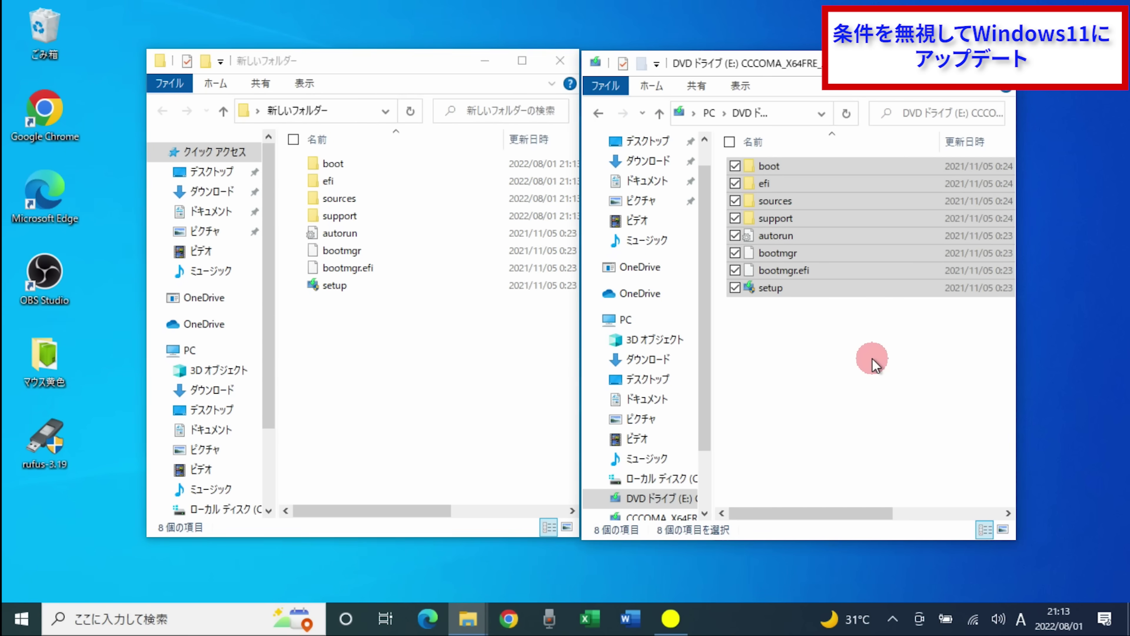
click(874, 363)
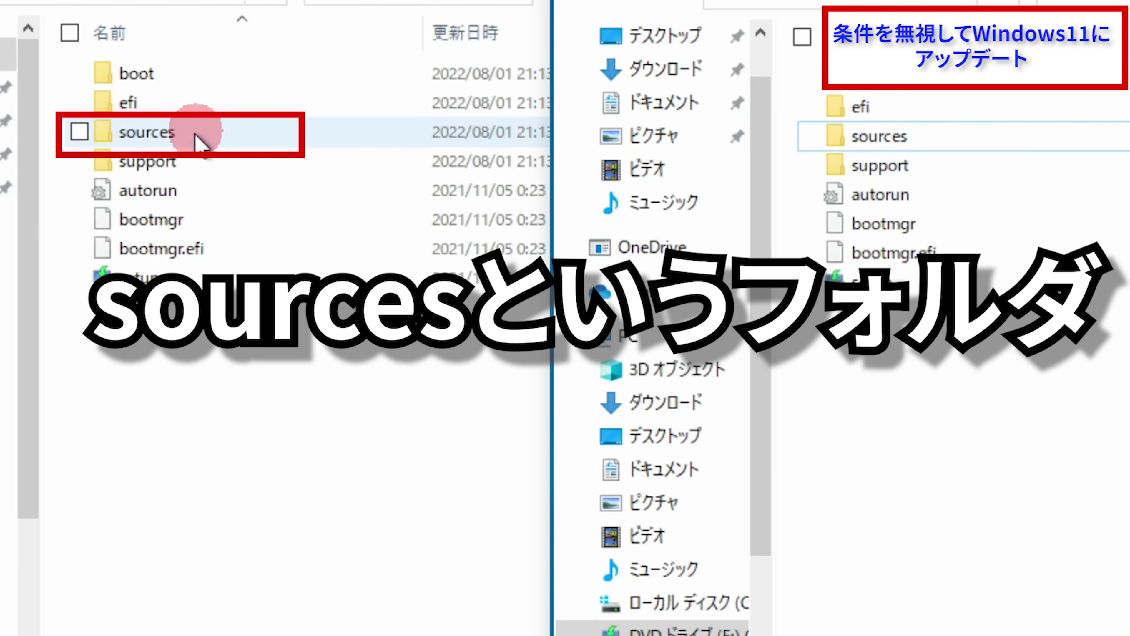
Delete appraiserres.dll from the sources folder inside the copied installation folder, moving it to the Recycle Bin
double_click(172, 135)
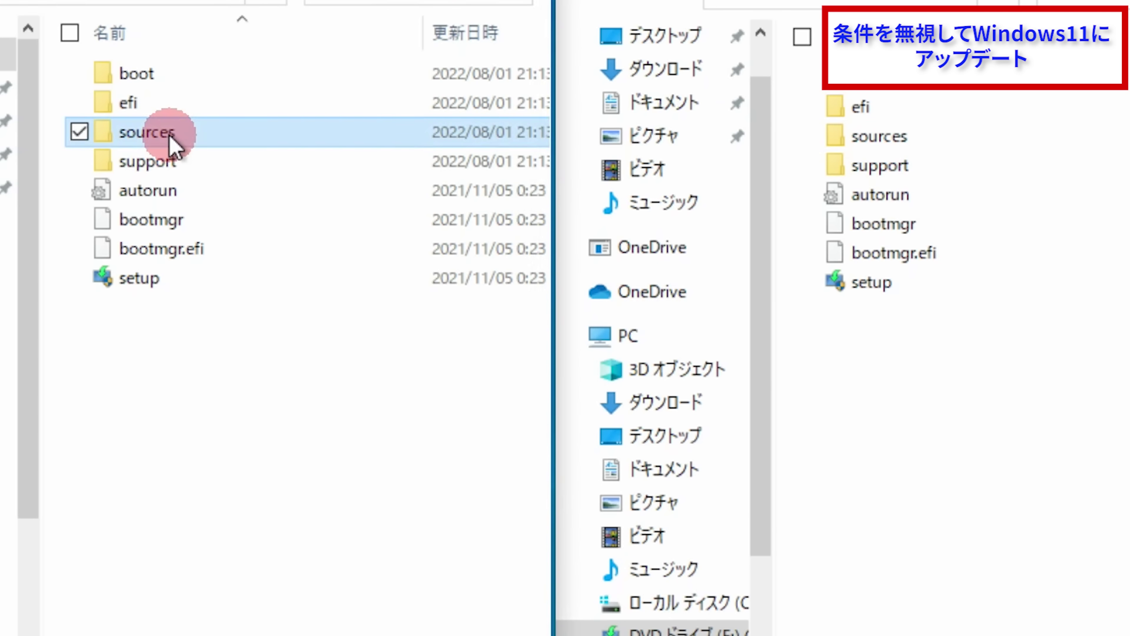
scroll(174, 169, down, 6)
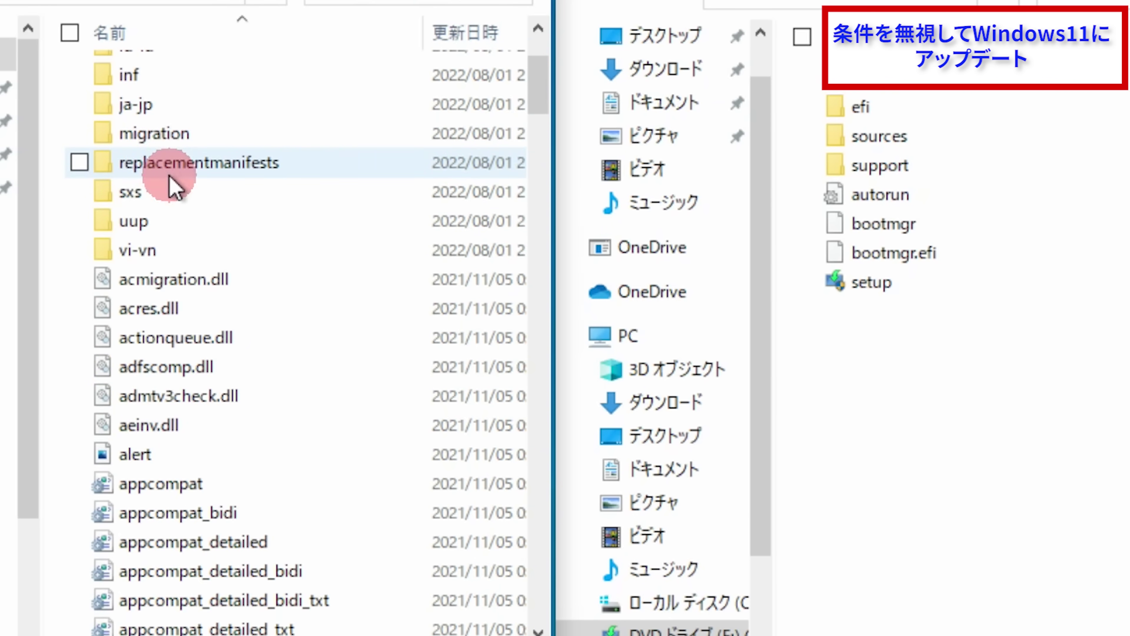
scroll(232, 190, down, 2)
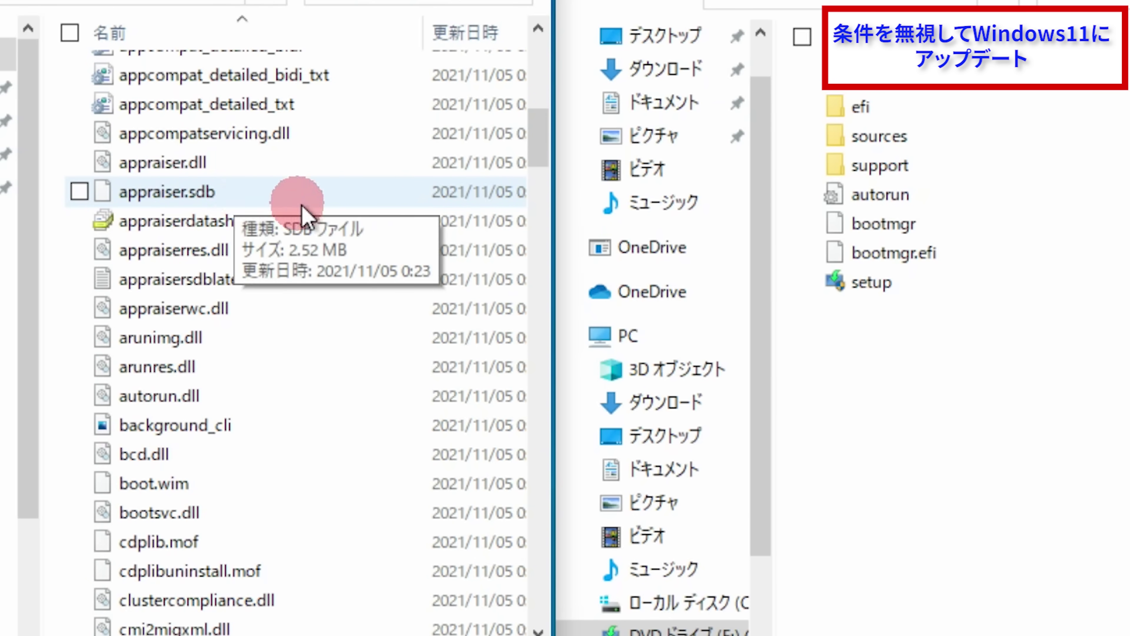
scroll(323, 222, up, 2)
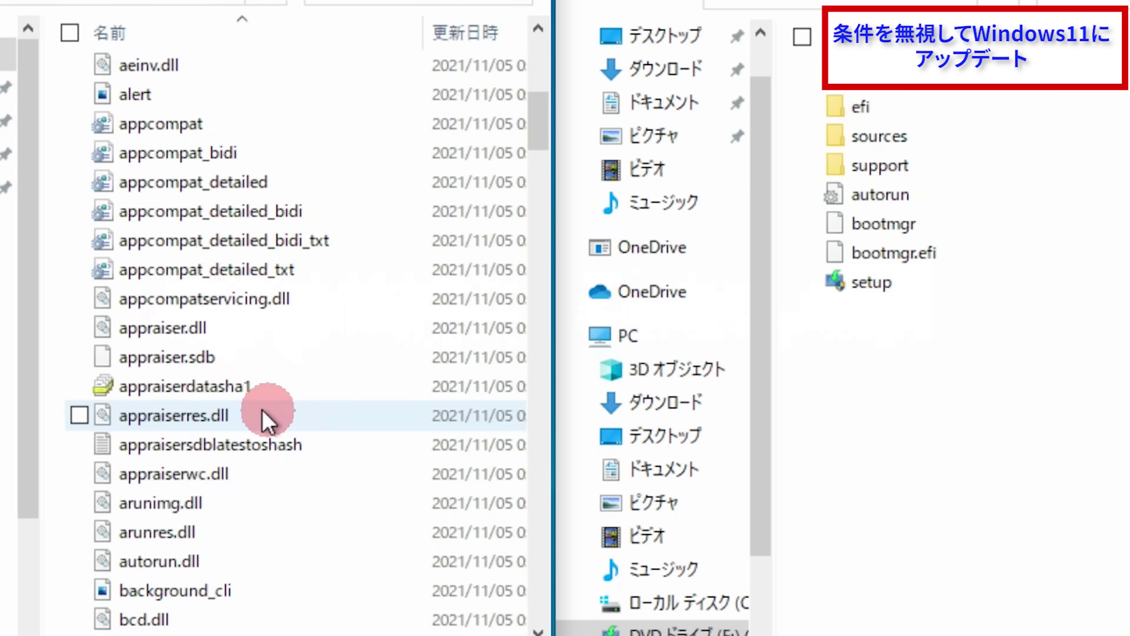
click(218, 419)
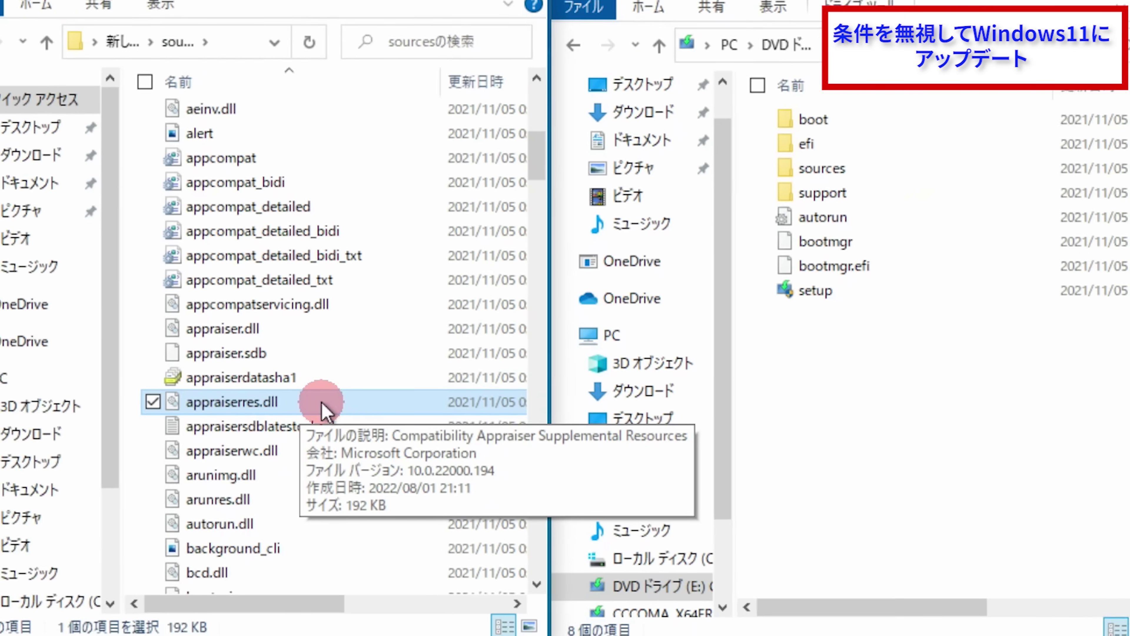
scroll(281, 421, down, 1)
right_click(267, 415)
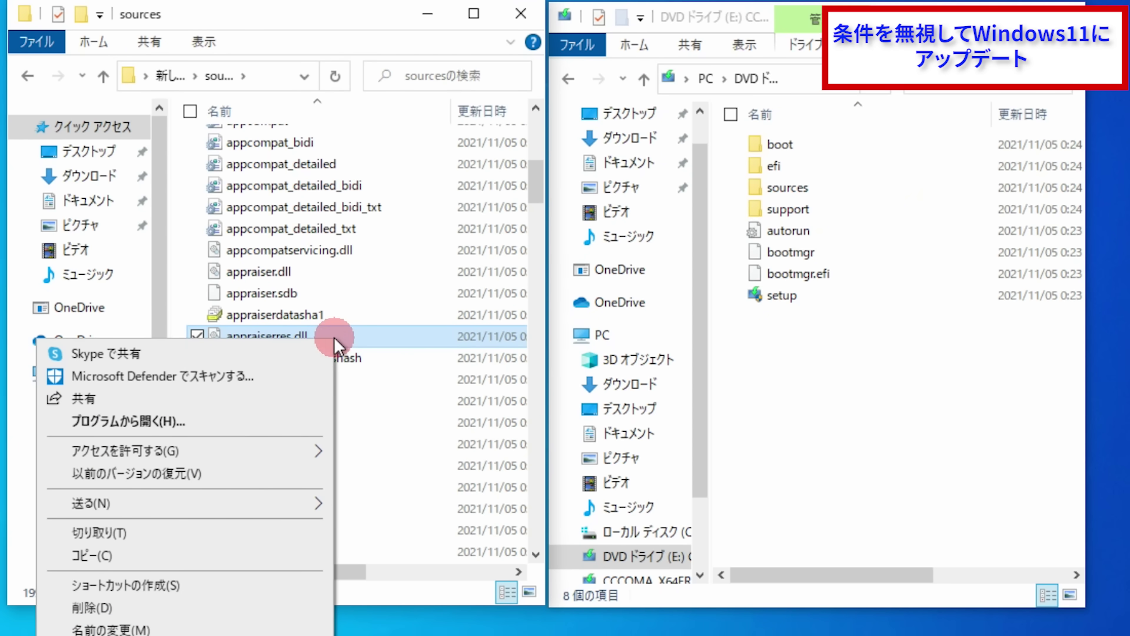
click(195, 609)
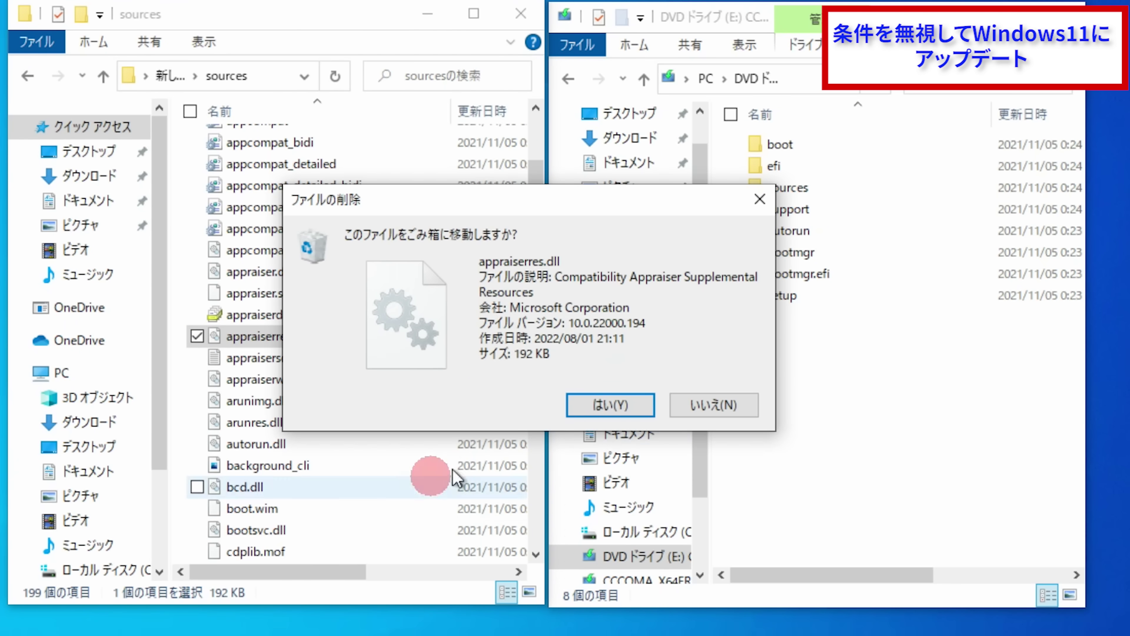
click(601, 416)
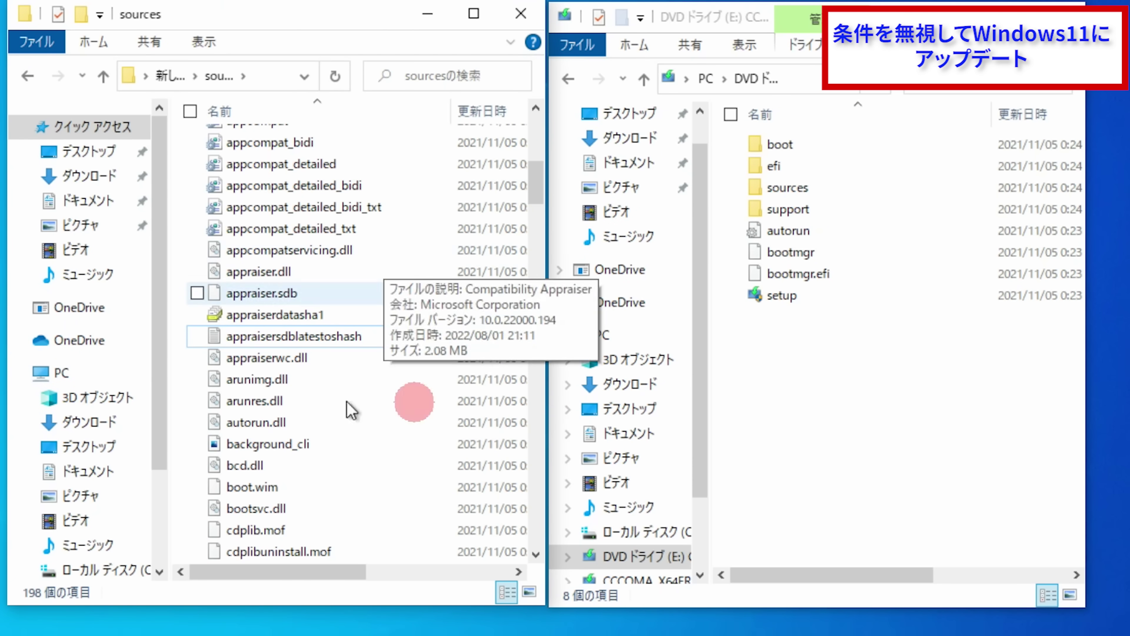
Go back to the copied installation folder and run setup, allowing it to make changes to the device
click(27, 77)
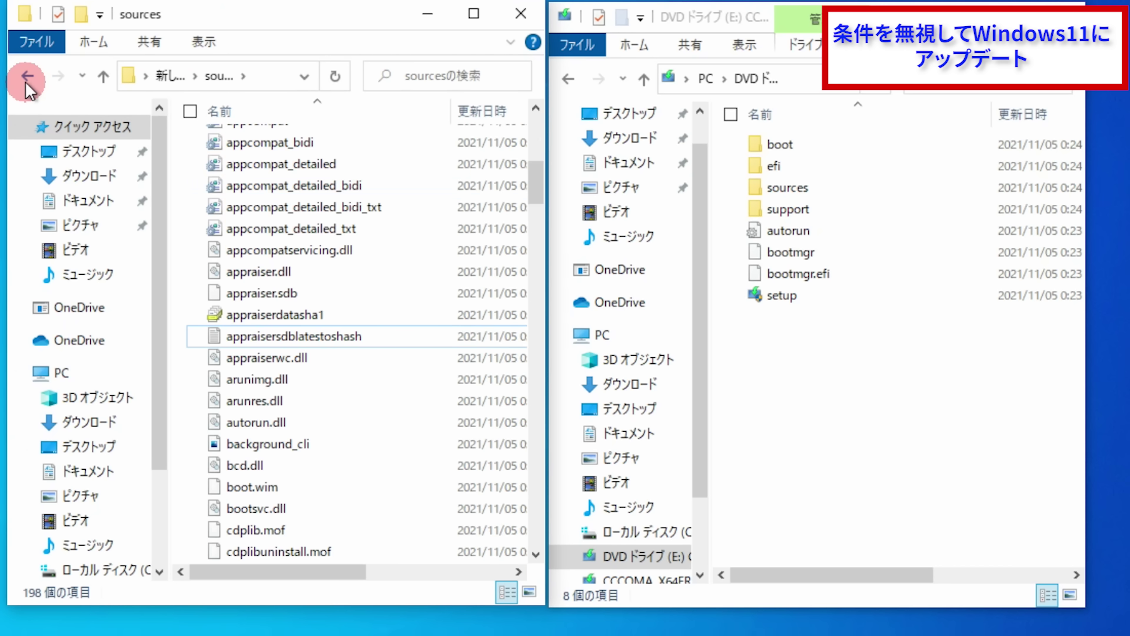
double_click(247, 293)
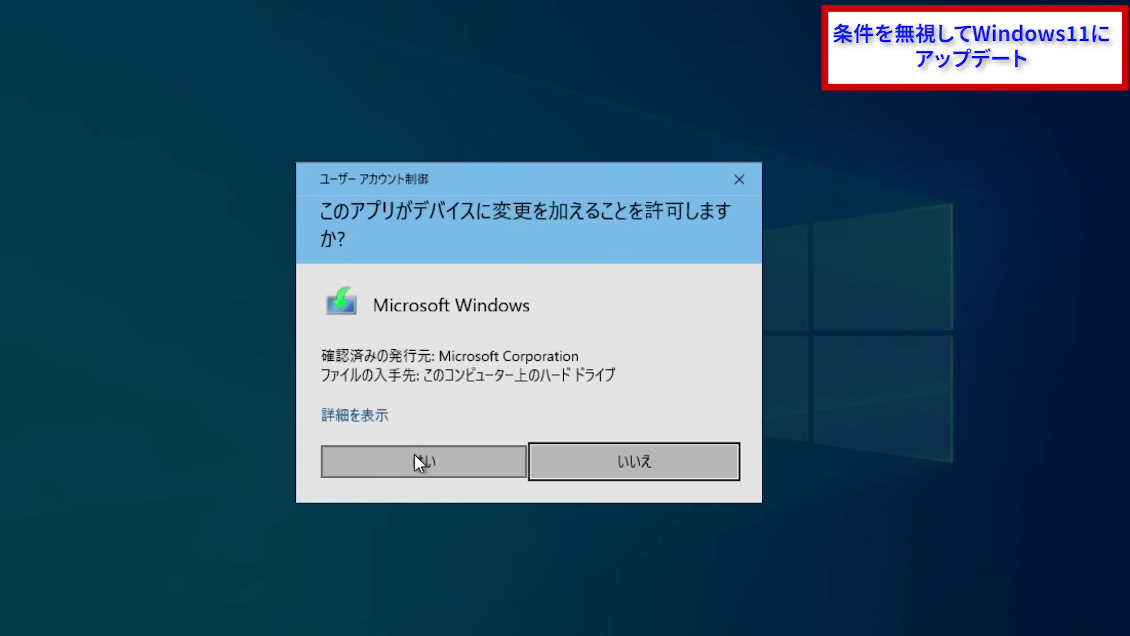
click(421, 461)
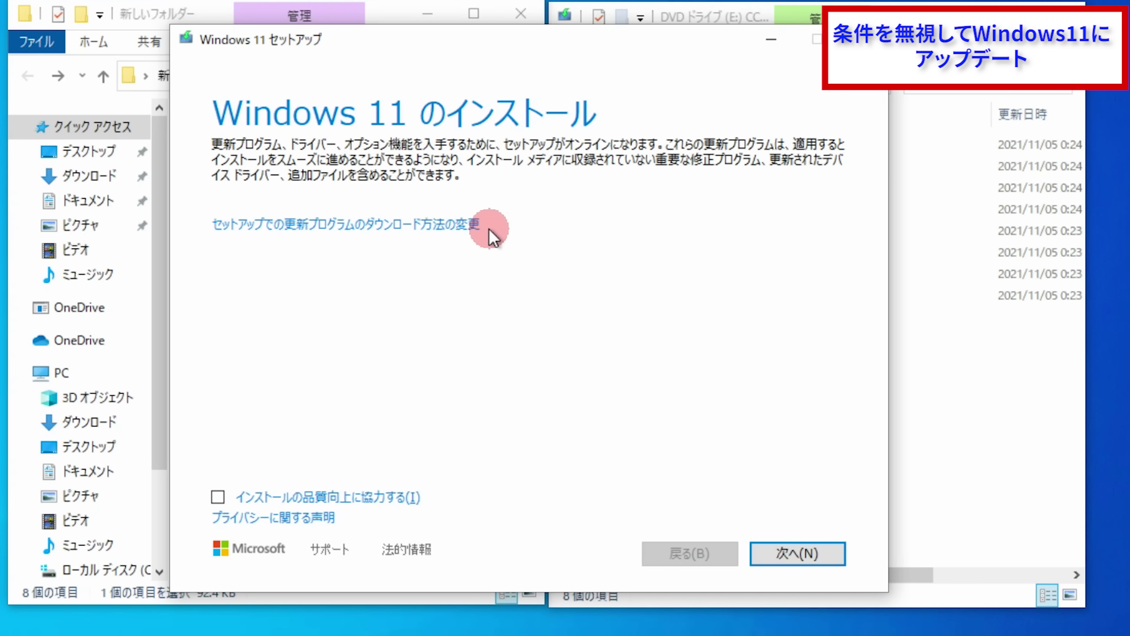
Try to continue Windows 11 setup with the recommended download of updates, drivers and optional features, and close the setup
click(370, 229)
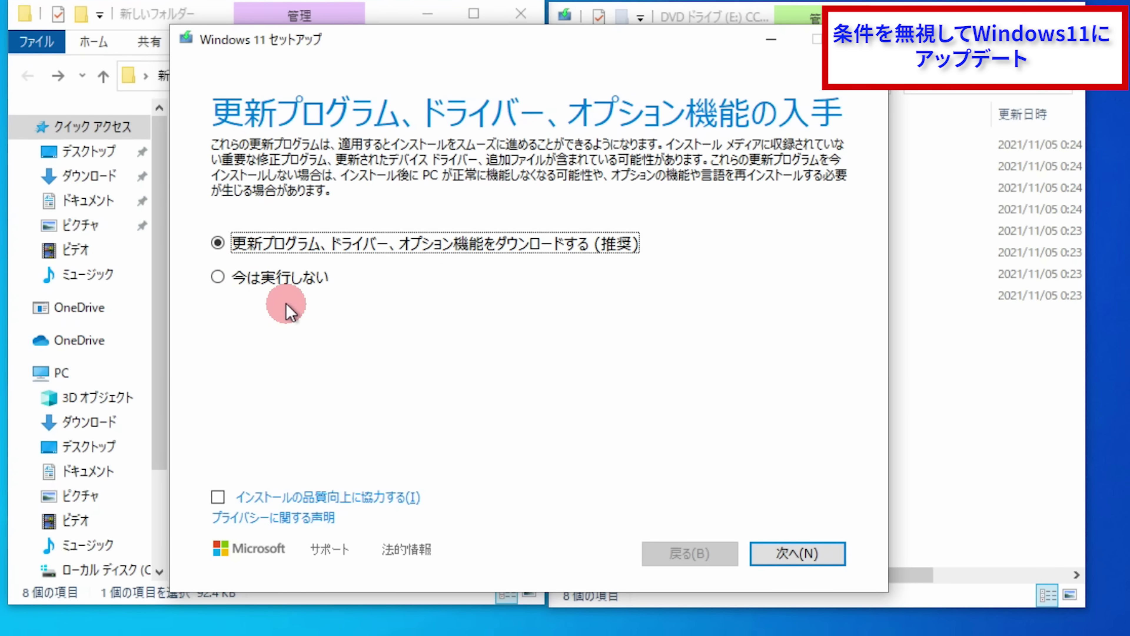
click(815, 562)
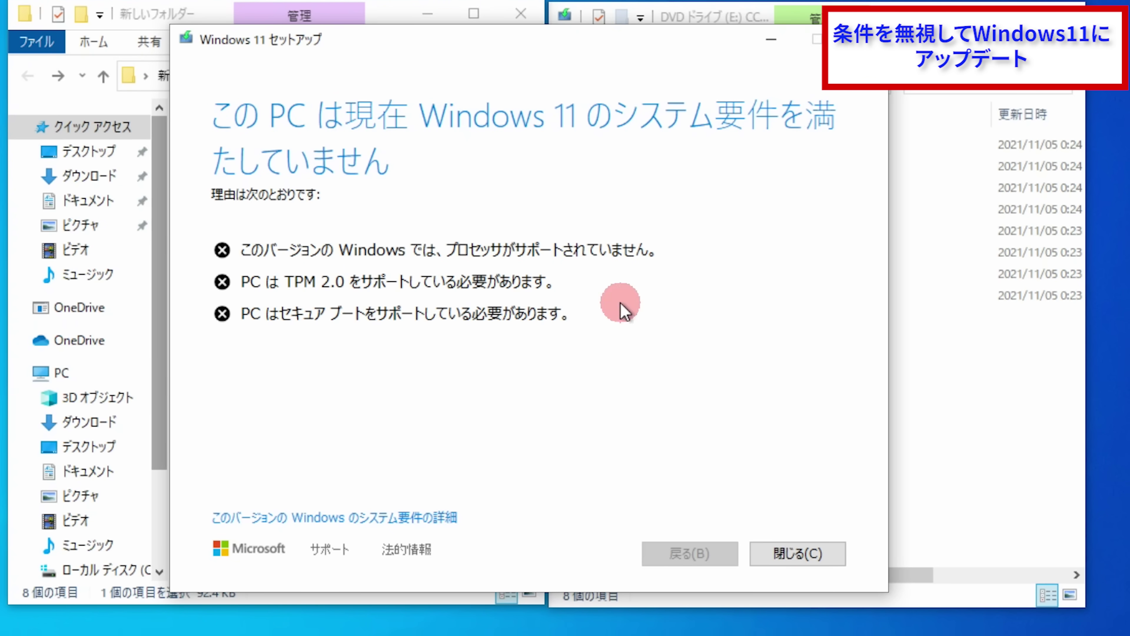
click(813, 553)
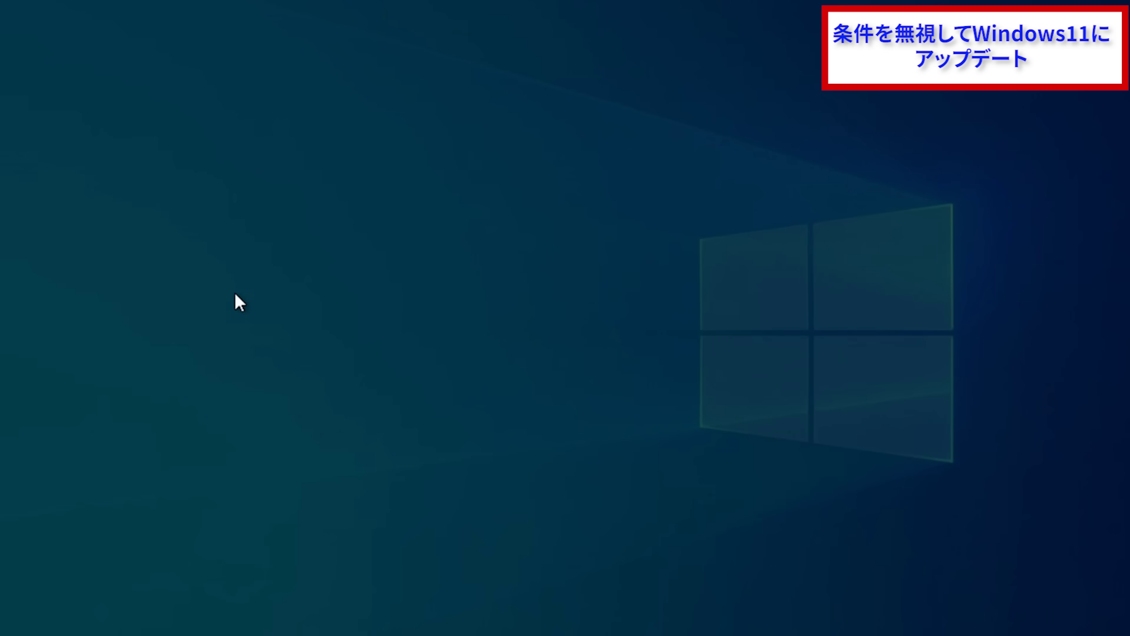
Run setup again with permission to change the device and choose 今は実行しない for downloading updates
click(421, 457)
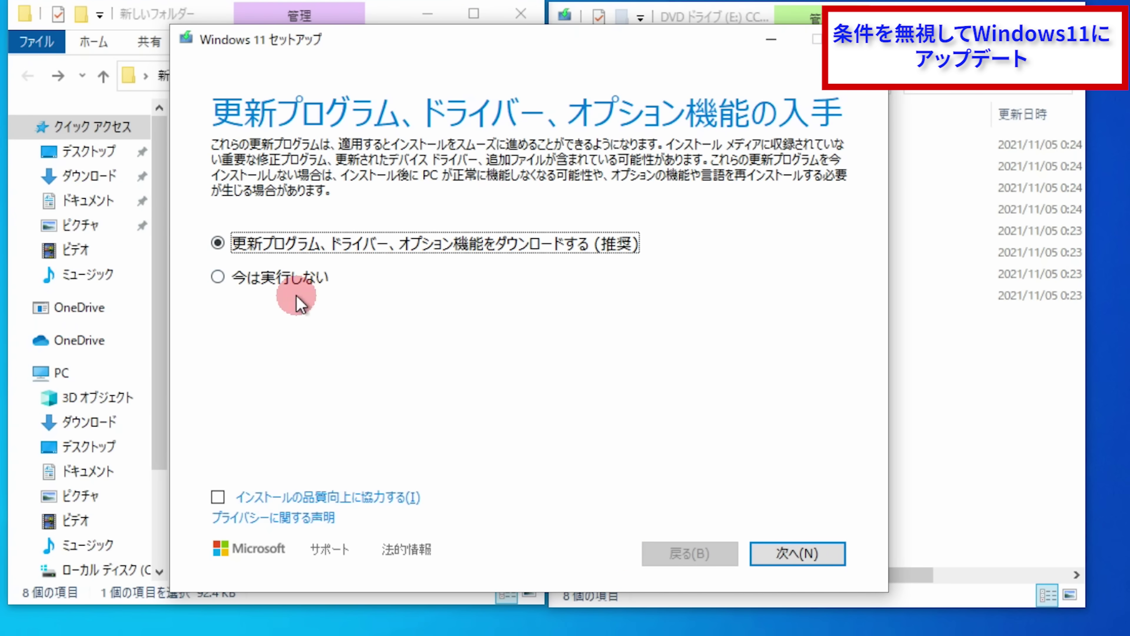
click(278, 284)
click(828, 555)
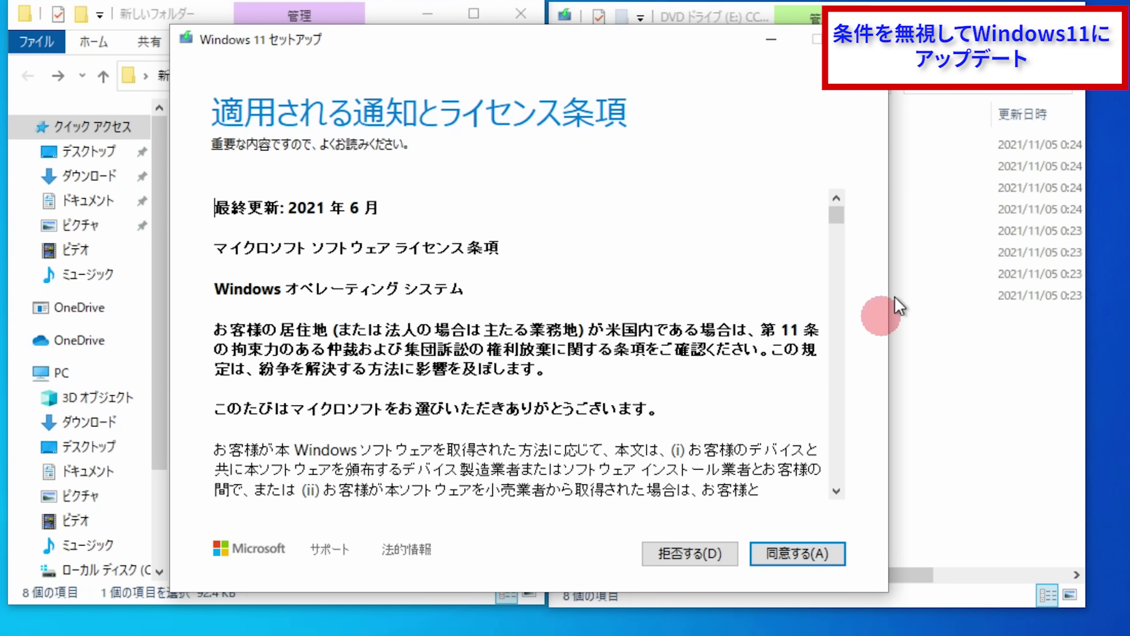
Accept the license terms and start installing Windows 11 Pro, keeping personal files and apps
scroll(841, 214, down, 5)
drag(851, 251, 832, 488)
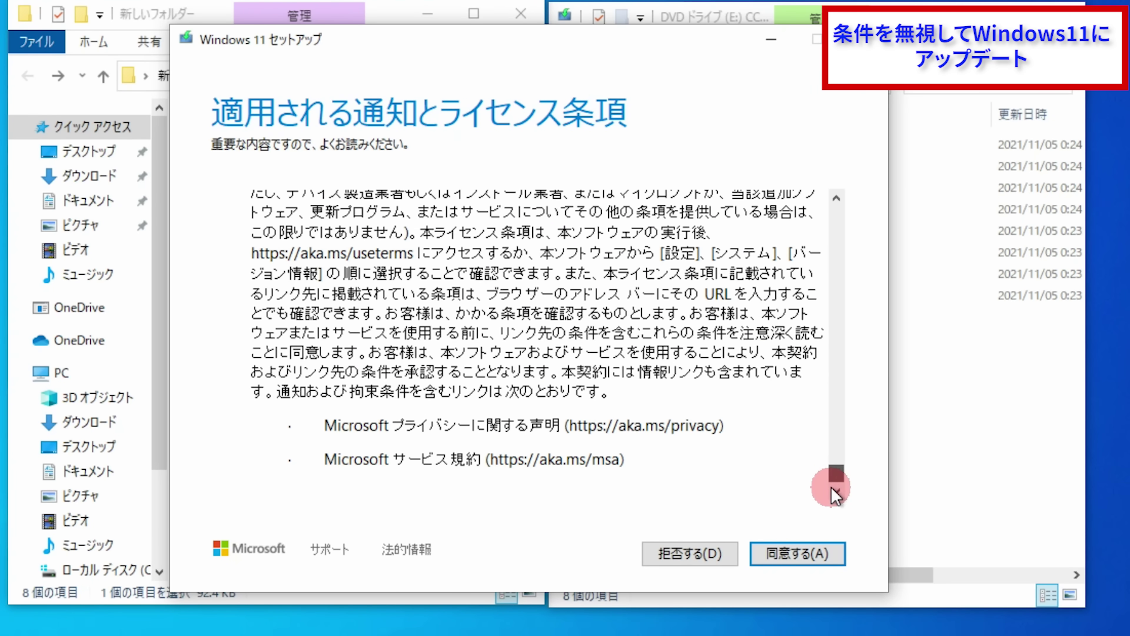
click(815, 562)
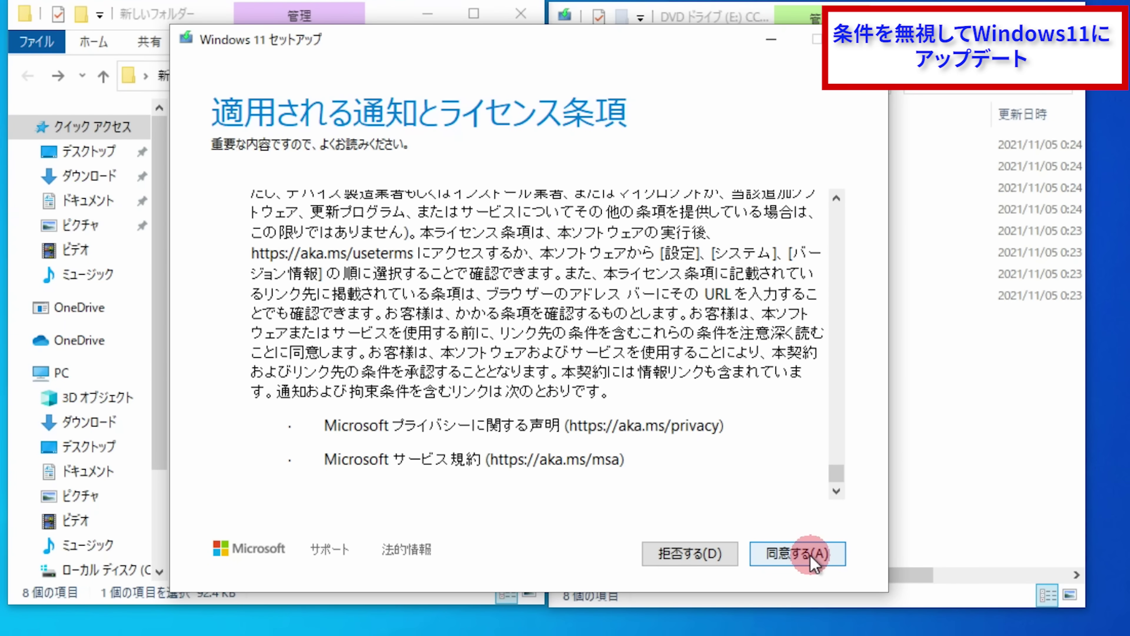
click(816, 556)
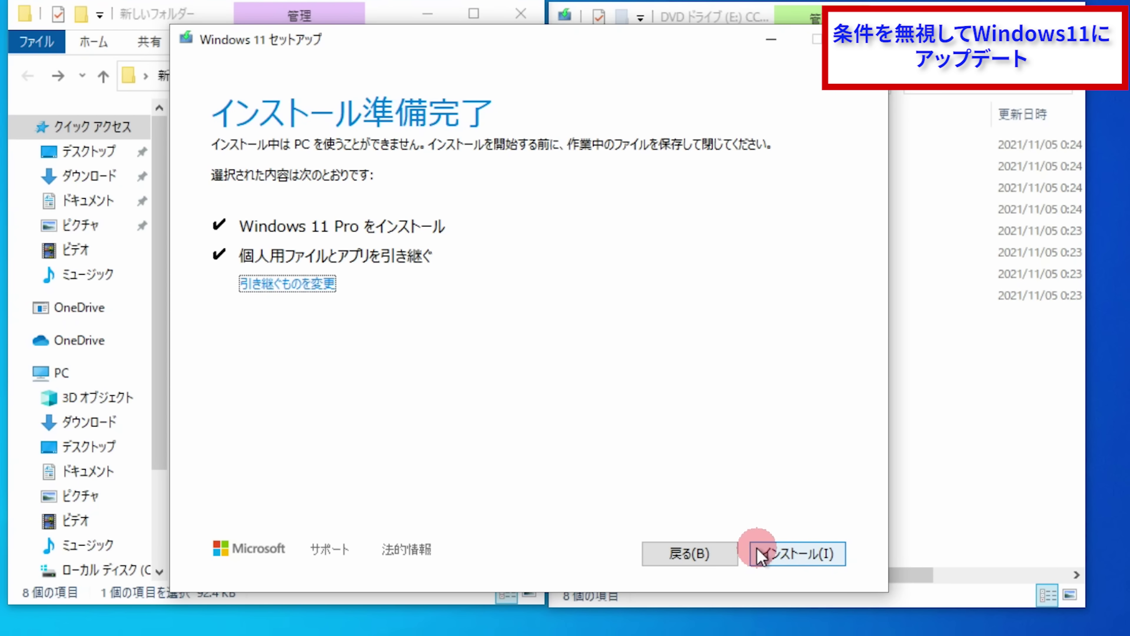
click(787, 553)
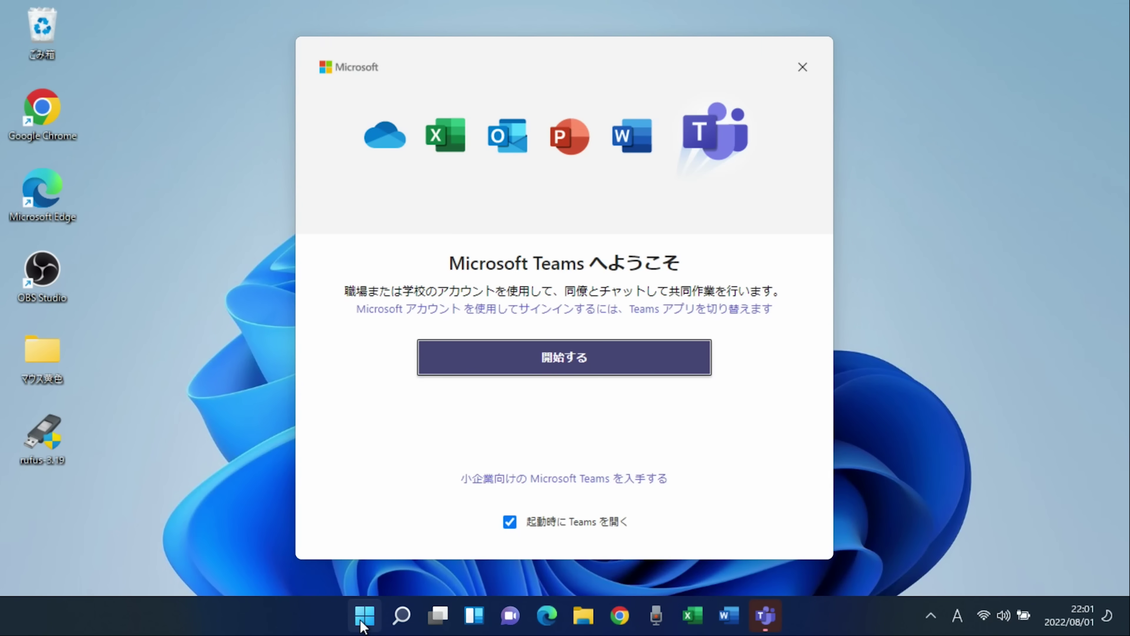
Dismiss the Microsoft Teams welcome window, check the contents of 新しいフォルダー on the desktop and close it
click(802, 68)
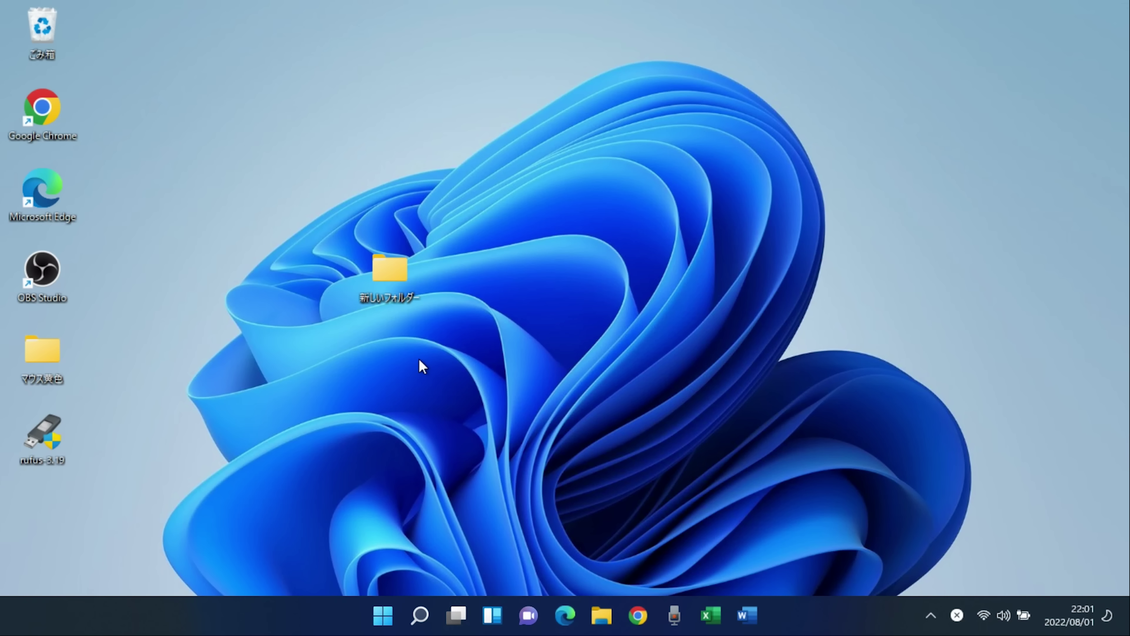
click(379, 283)
double_click(379, 283)
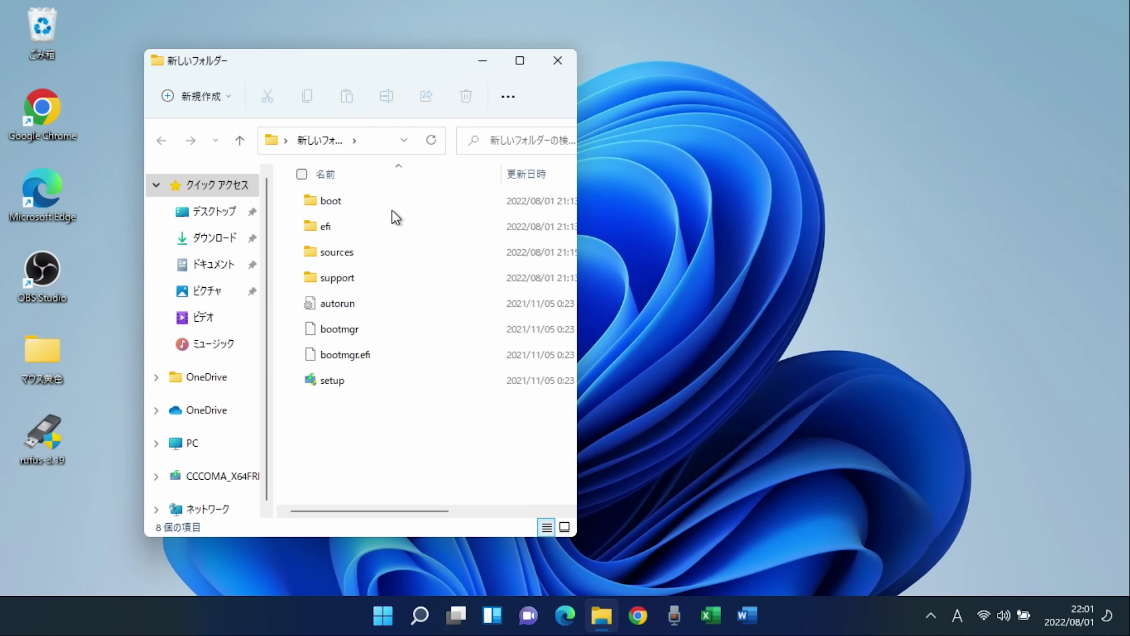
click(571, 63)
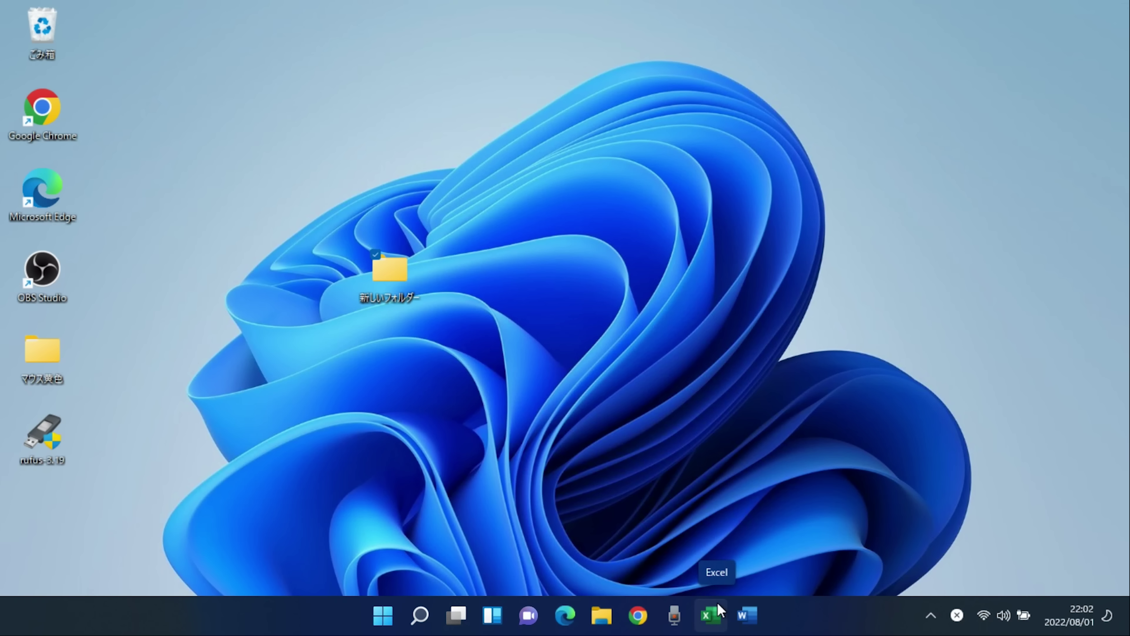
Launch Kokomite from the Kokomite subfolder of the desktop folder マウス黄色 and close the folder window
click(41, 365)
double_click(40, 365)
click(334, 213)
double_click(334, 213)
double_click(361, 201)
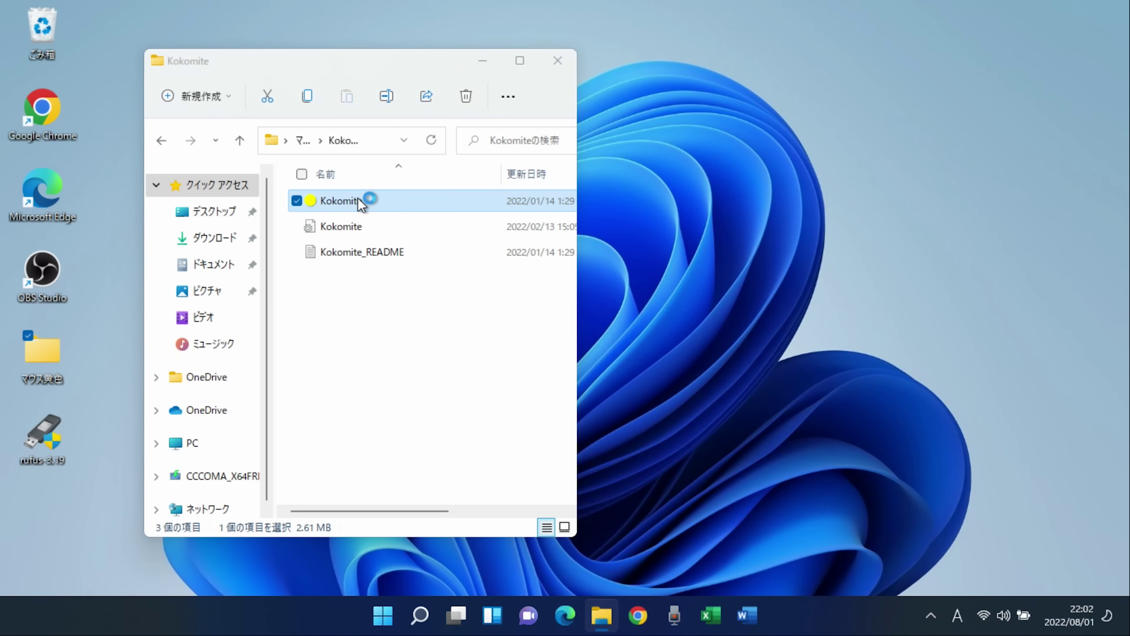
click(532, 313)
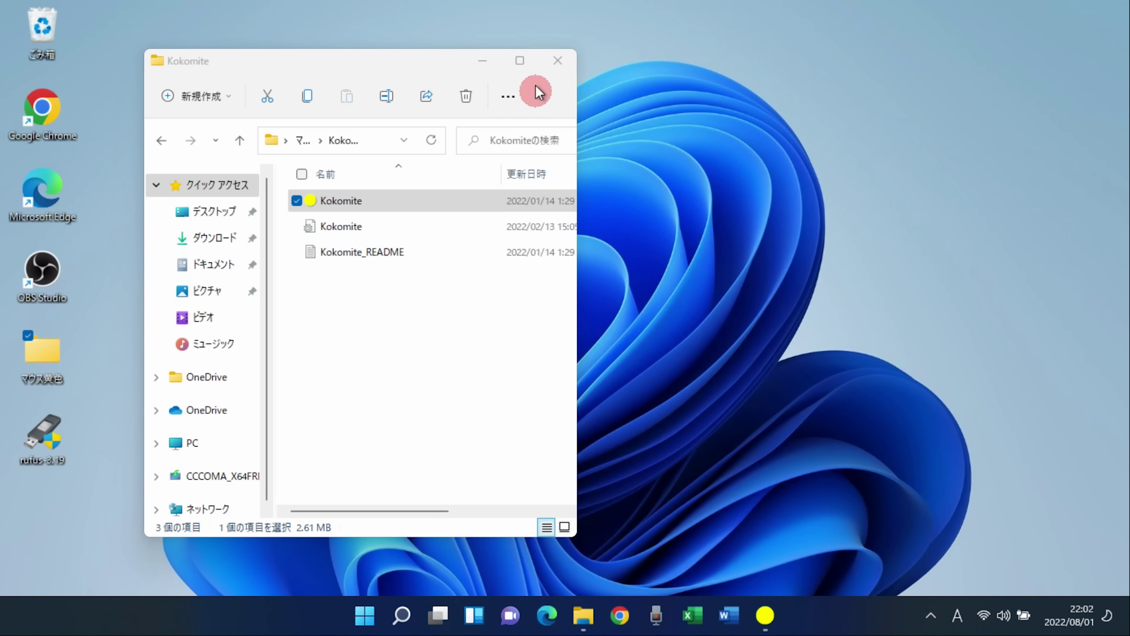
click(558, 61)
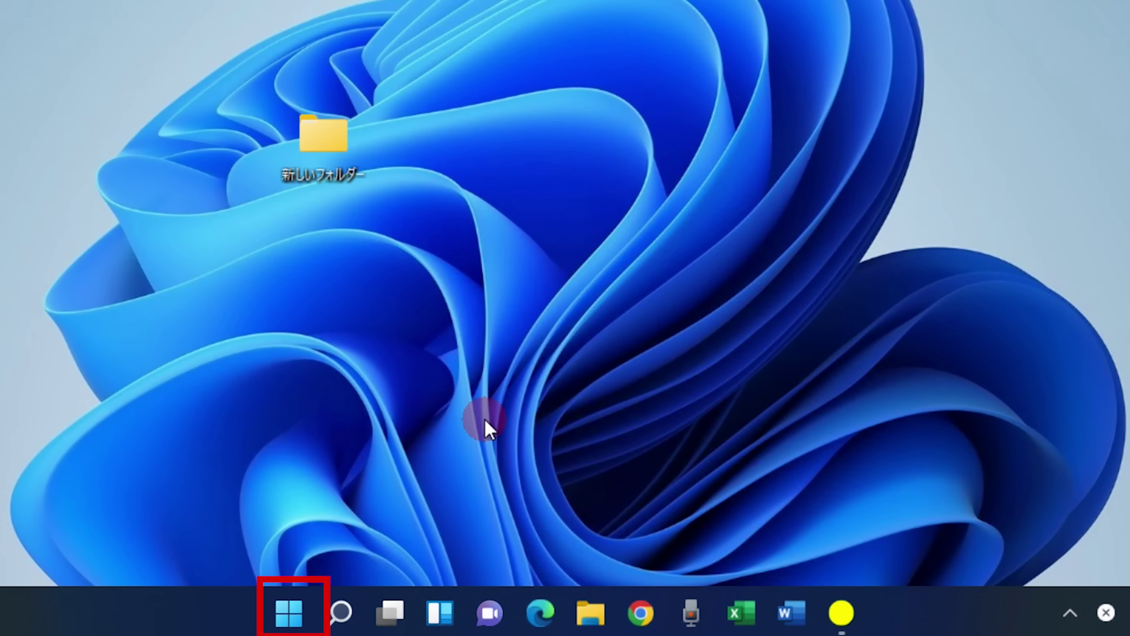
Open Windows Settings and go to the recovery options (回復) in the System section
click(292, 612)
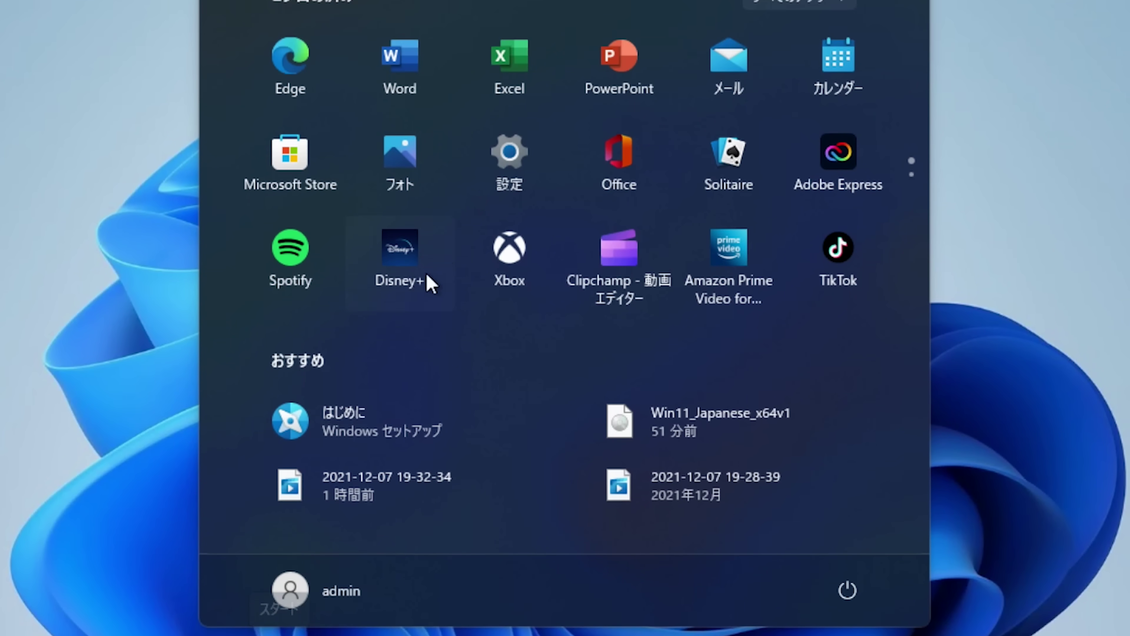
click(508, 257)
scroll(421, 309, down, 5)
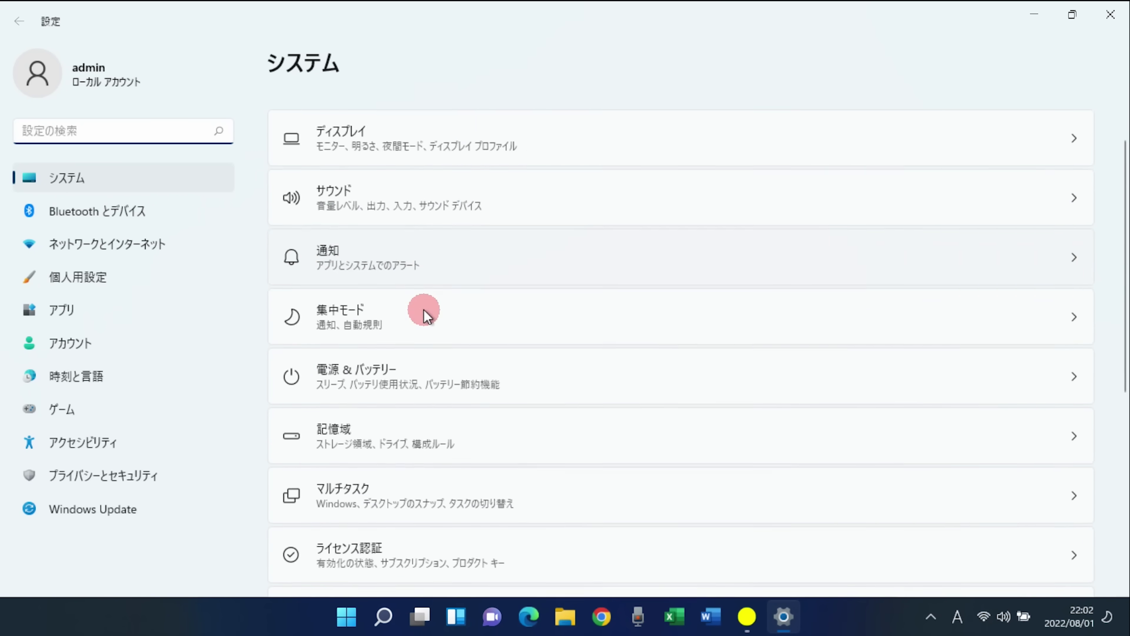
scroll(415, 317, down, 1)
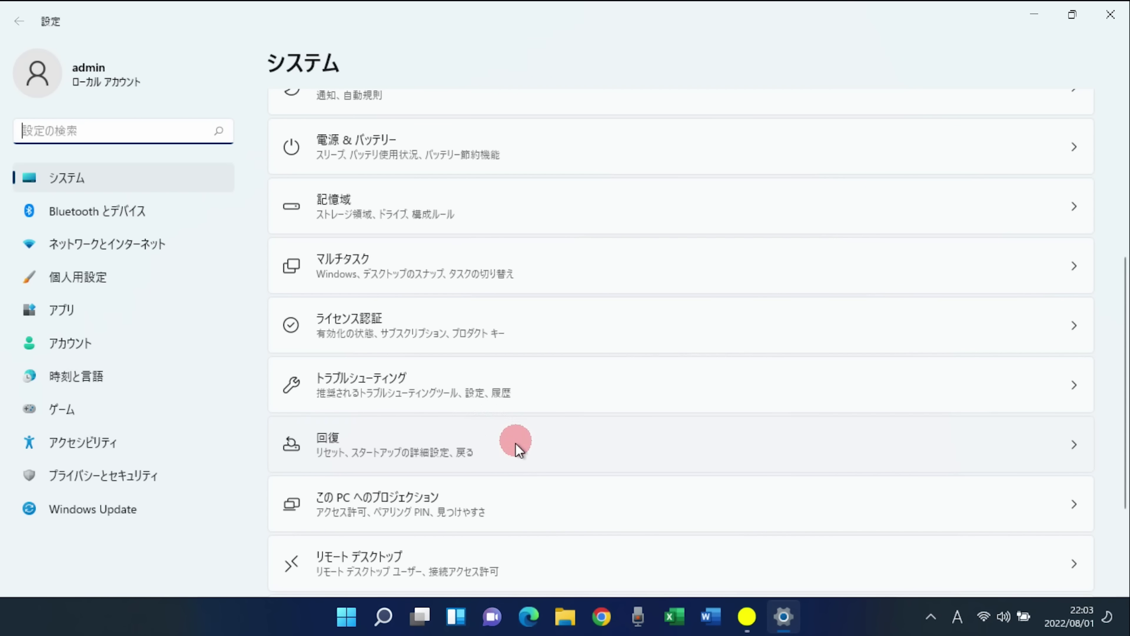
click(468, 451)
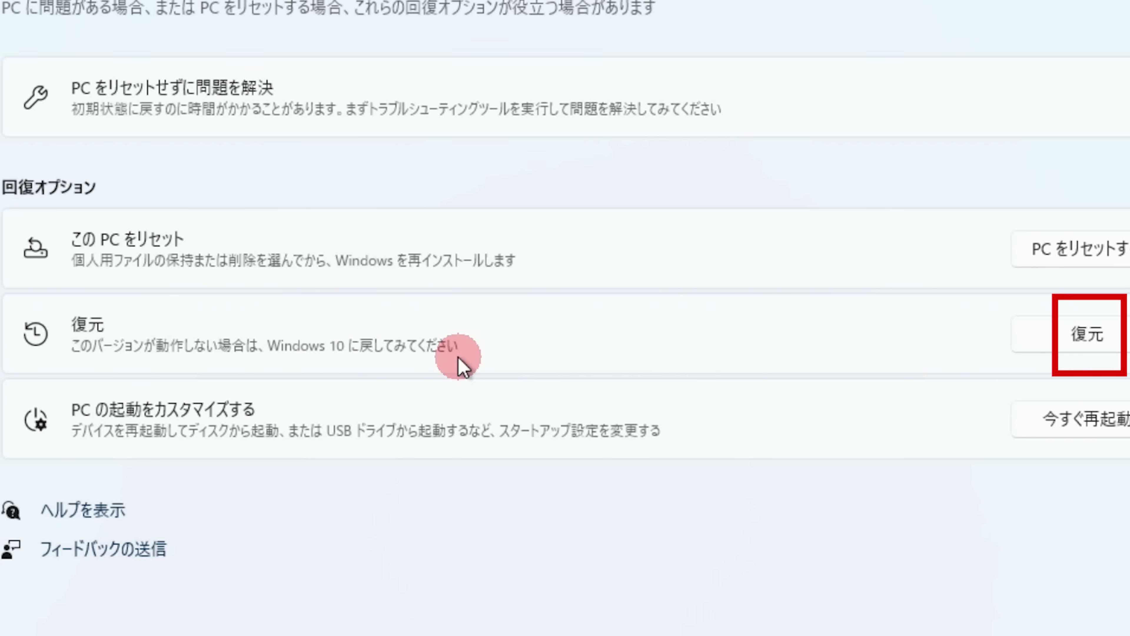
Roll the PC back to Windows 10, giving the reason "Windows 10 の方が使いやすかった" and declining the update check
click(1073, 341)
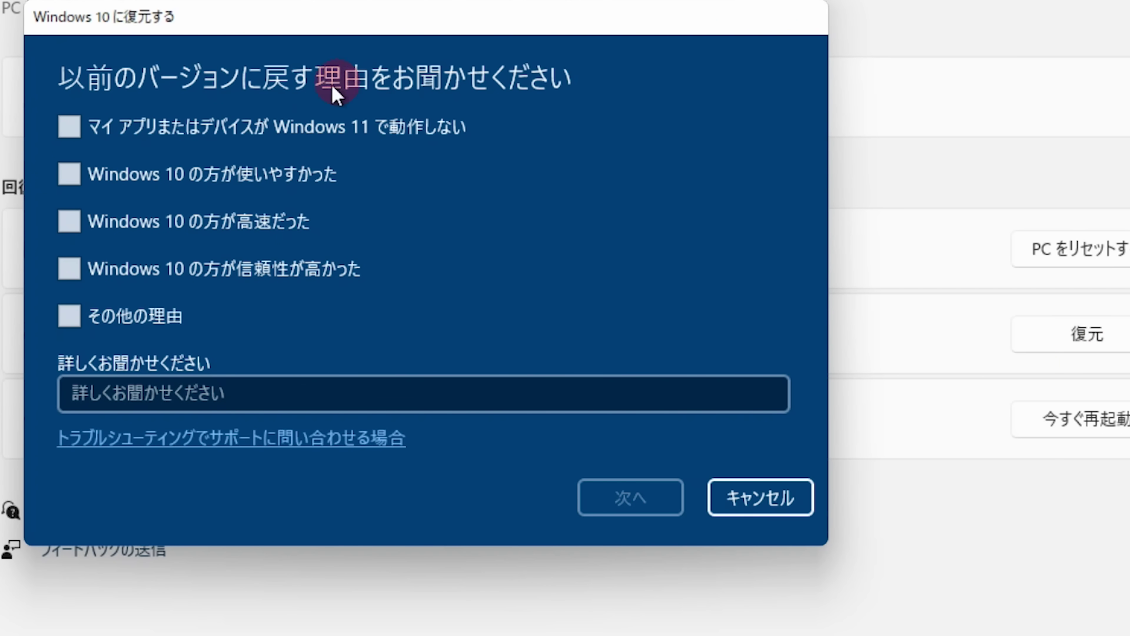
click(71, 174)
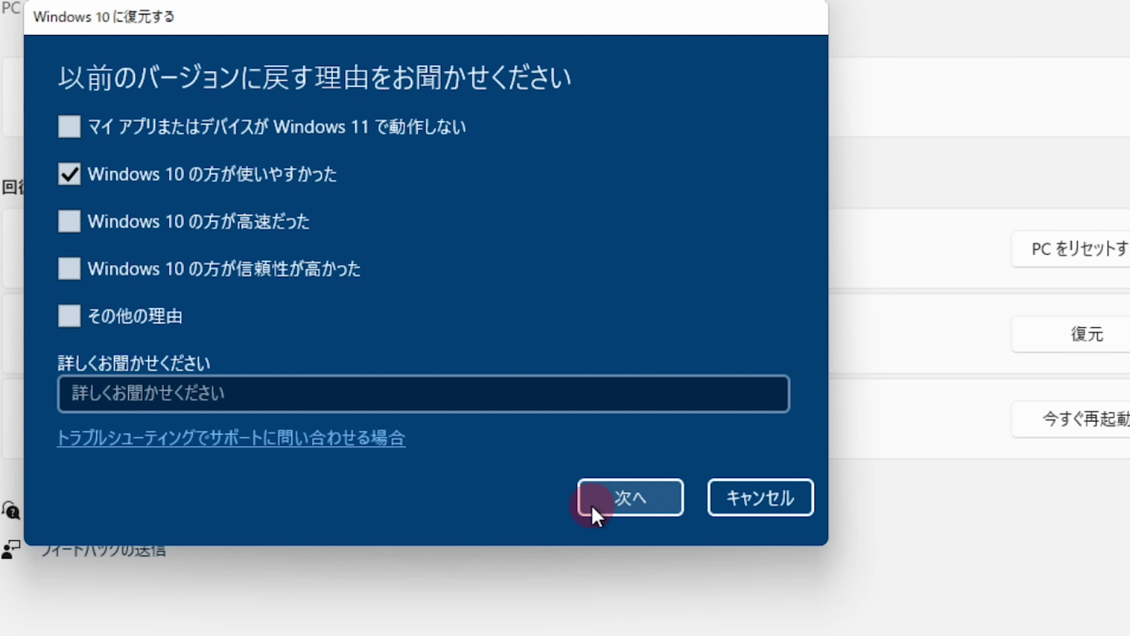
click(636, 507)
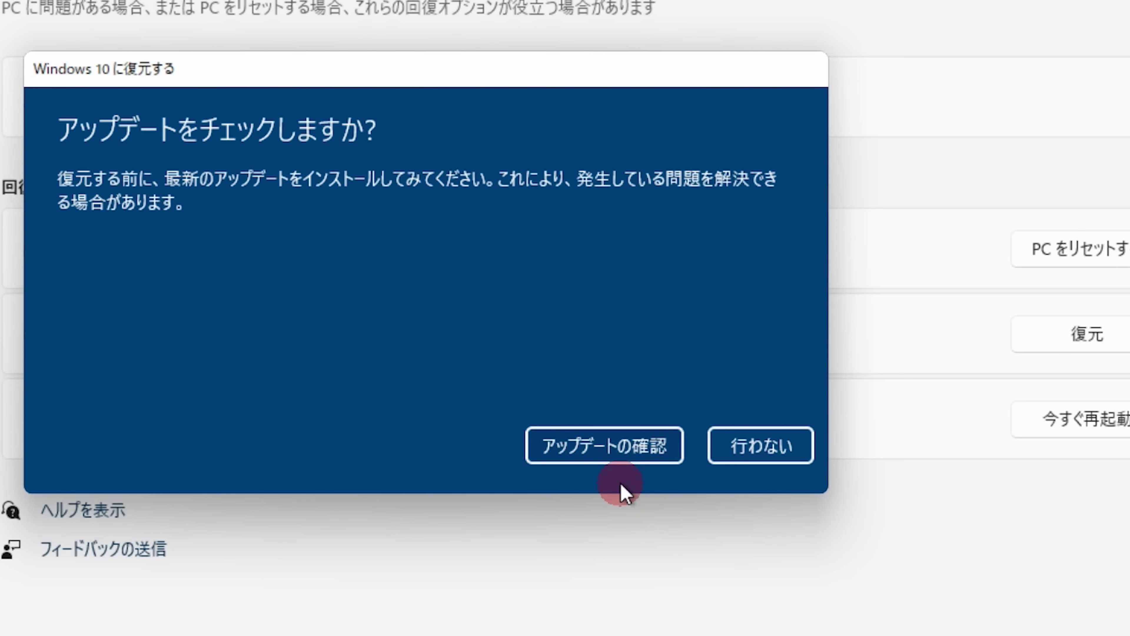
click(759, 447)
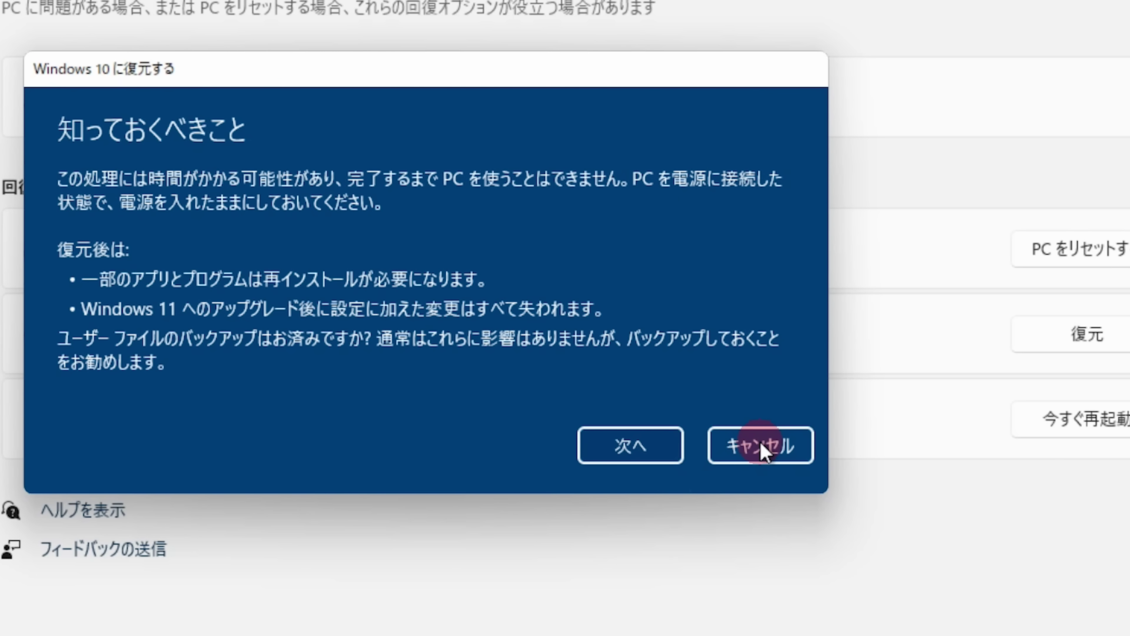
click(651, 456)
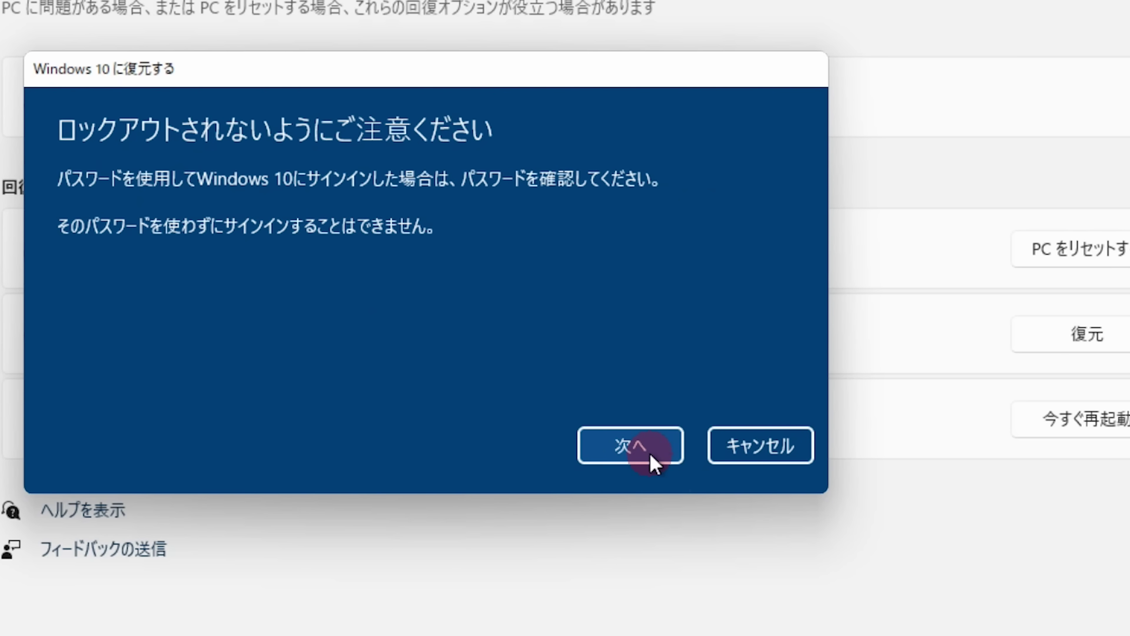
click(651, 455)
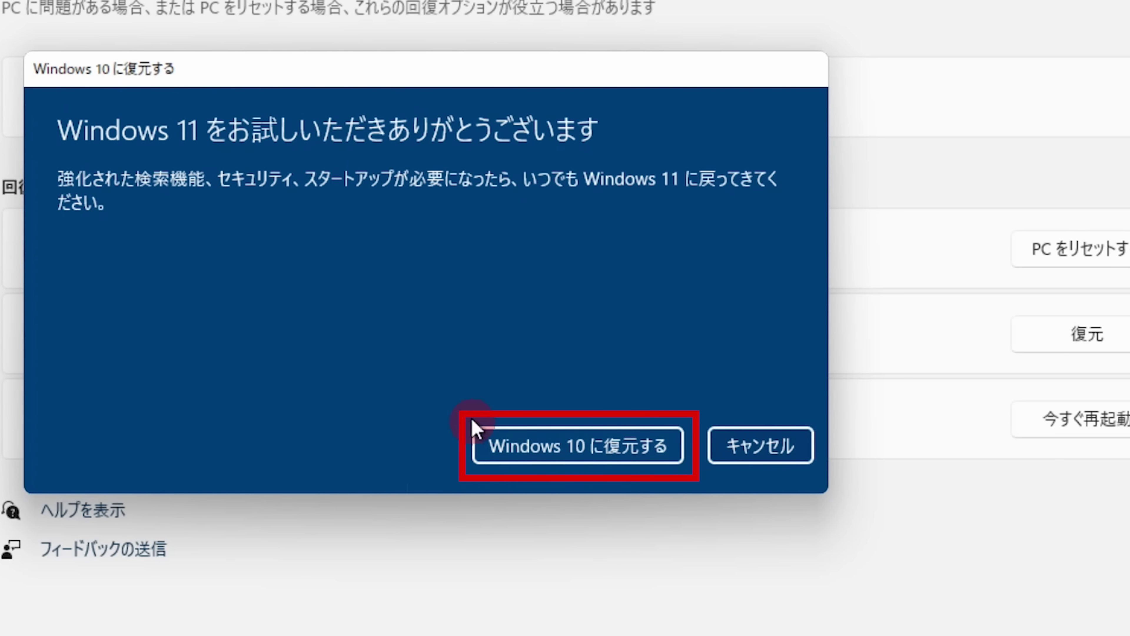
click(576, 444)
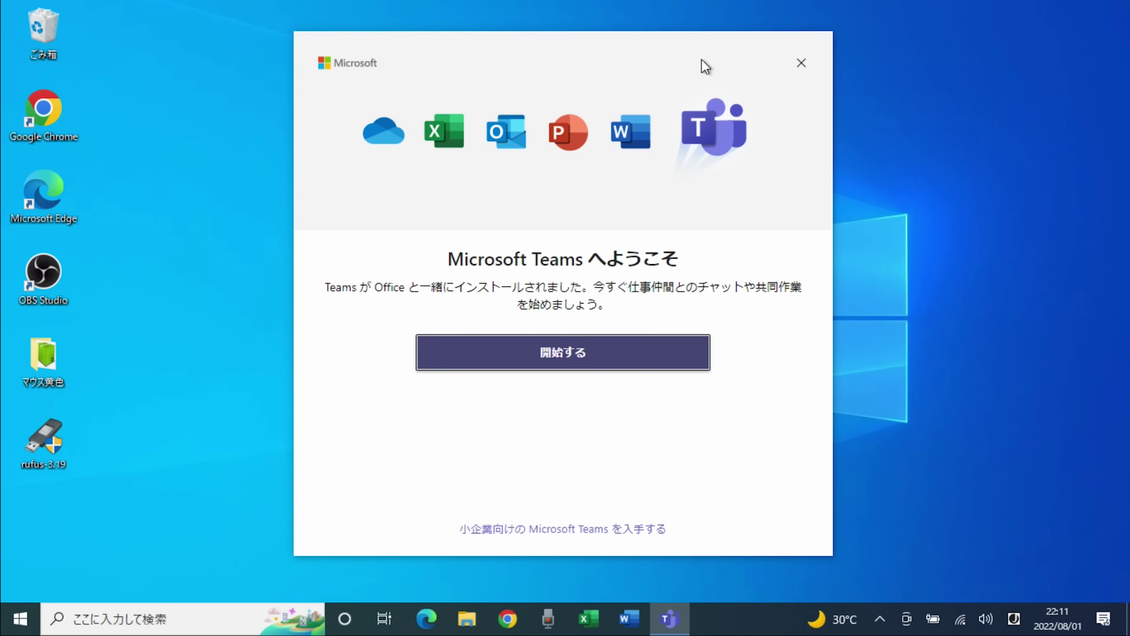
Dismiss the Microsoft Teams welcome window and open 新しいフォルダー on the Windows 10 desktop to check its contents
click(803, 71)
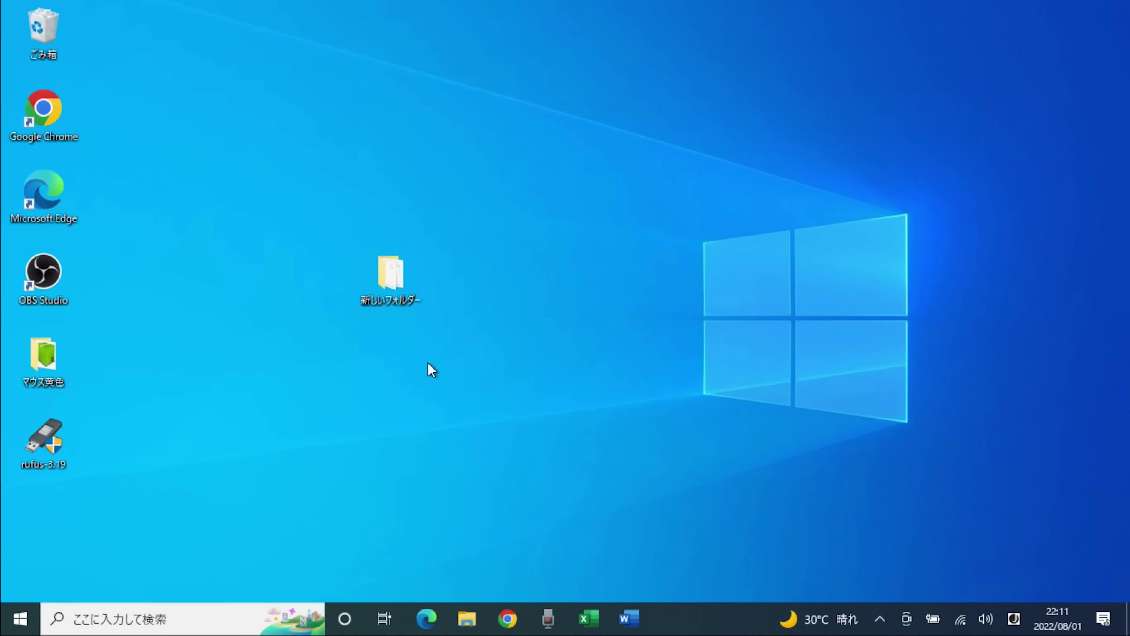
click(384, 273)
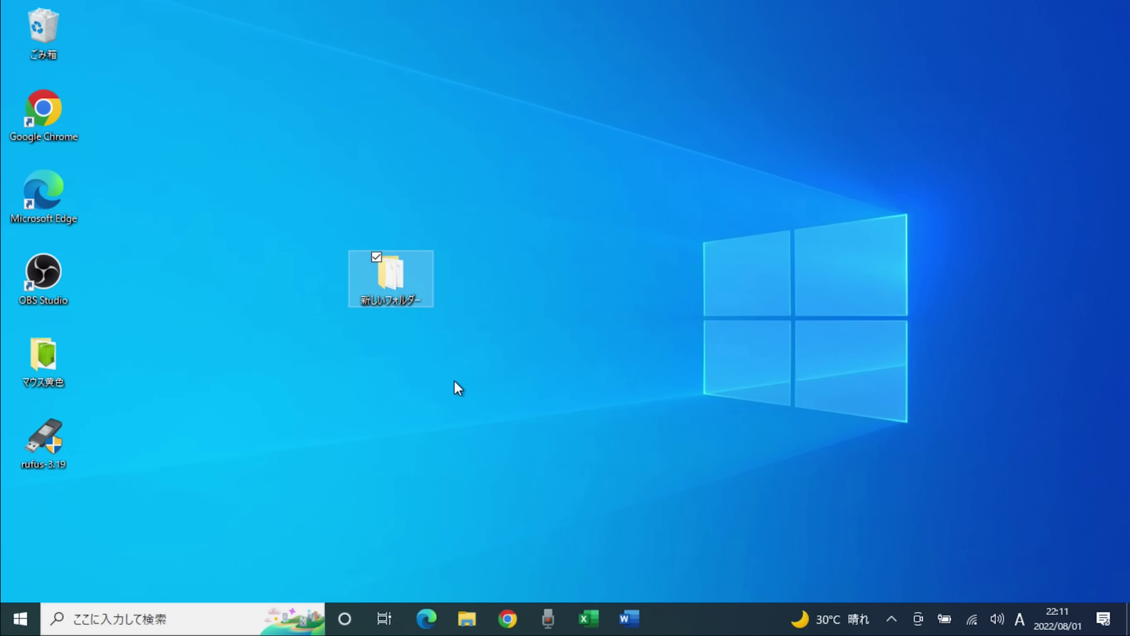
key(Return)
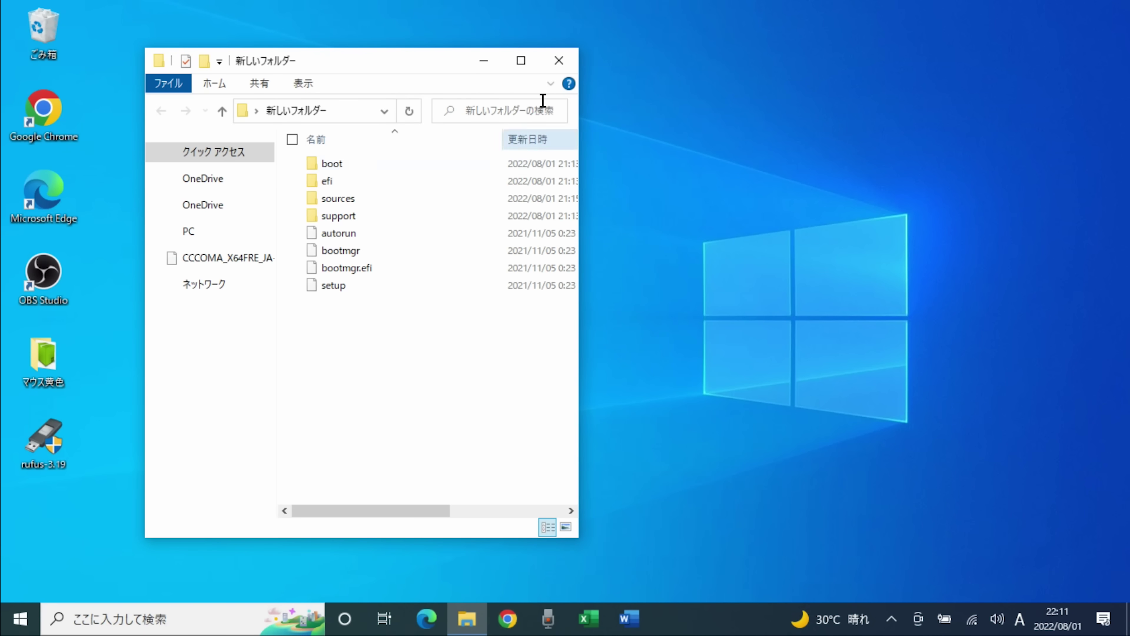